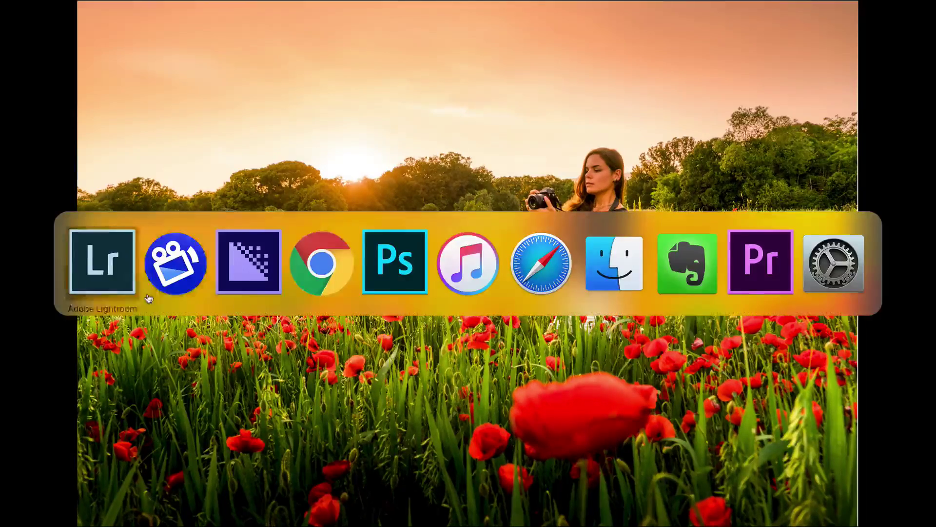
Step: Scroll through the Creative Cloud discount offers on PhotoSerge's My Gear page, then return to Lightroom
{"action": "left_click", "coordinate": [320, 274]}
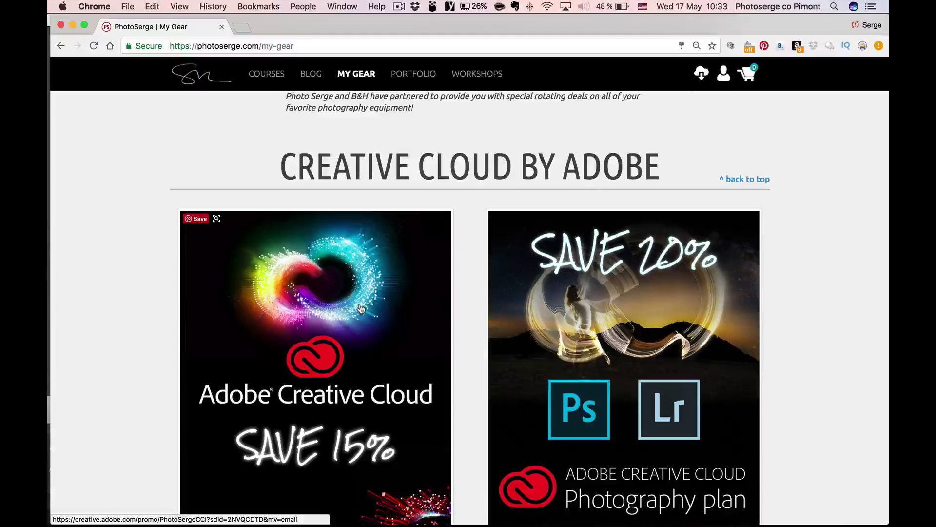
{"action": "scroll", "coordinate": [436, 317], "scroll_direction": "down", "scroll_amount": 3}
{"action": "scroll", "coordinate": [437, 317], "scroll_direction": "up", "scroll_amount": 3}
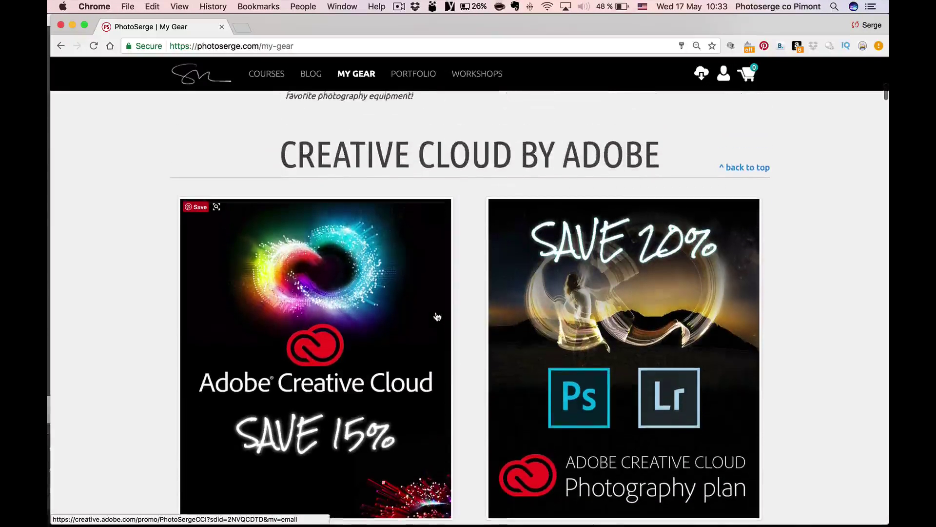
{"action": "scroll", "coordinate": [671, 319], "scroll_direction": "down", "scroll_amount": 5}
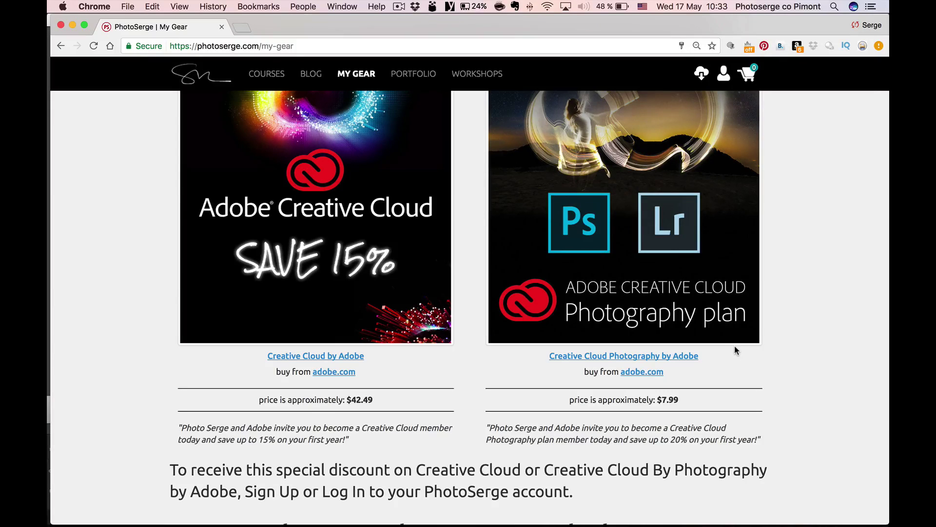
{"action": "scroll", "coordinate": [735, 350], "scroll_direction": "up", "scroll_amount": 3}
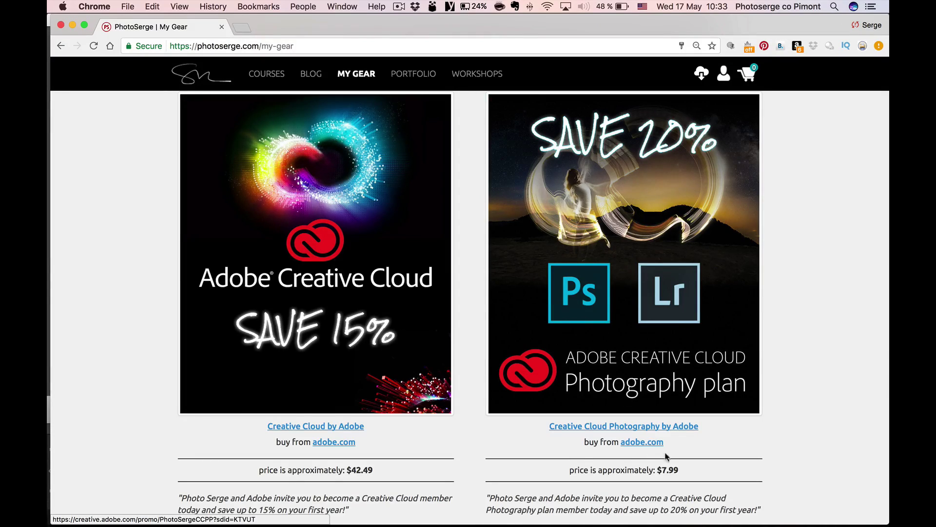
{"action": "key", "text": "super+Tab"}
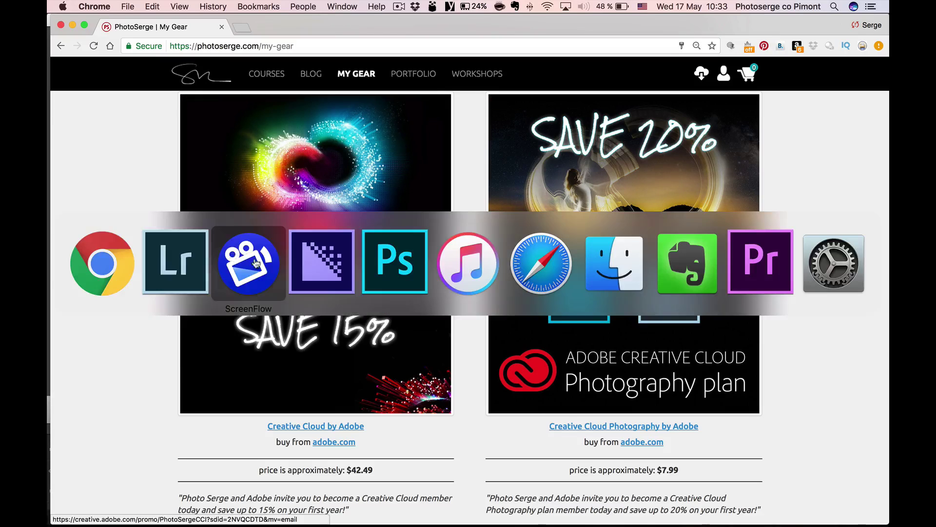
Step: Step through the poppy-field filmstrip thumbnails one by one until the Cyrielle-25 portrait is shown
{"action": "left_click", "coordinate": [181, 270]}
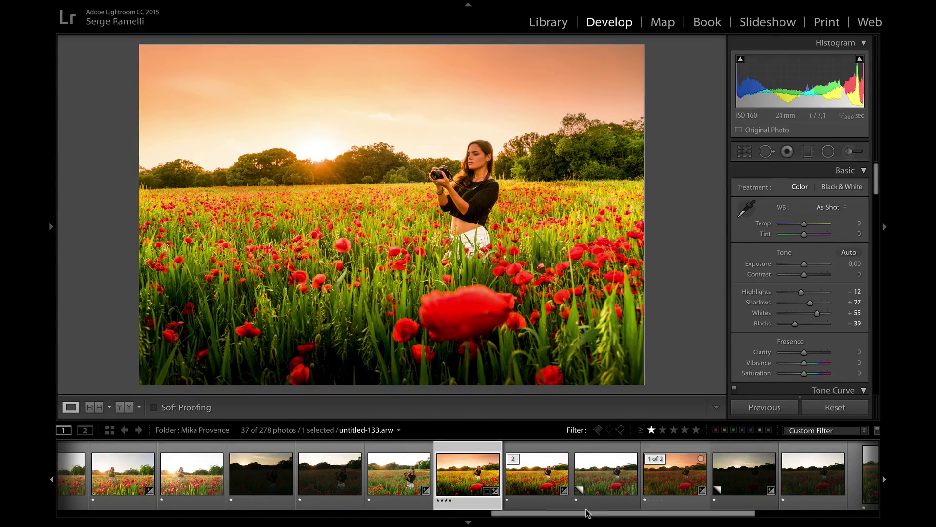
{"action": "left_click_drag", "start_coordinate": [576, 516], "coordinate": [146, 515]}
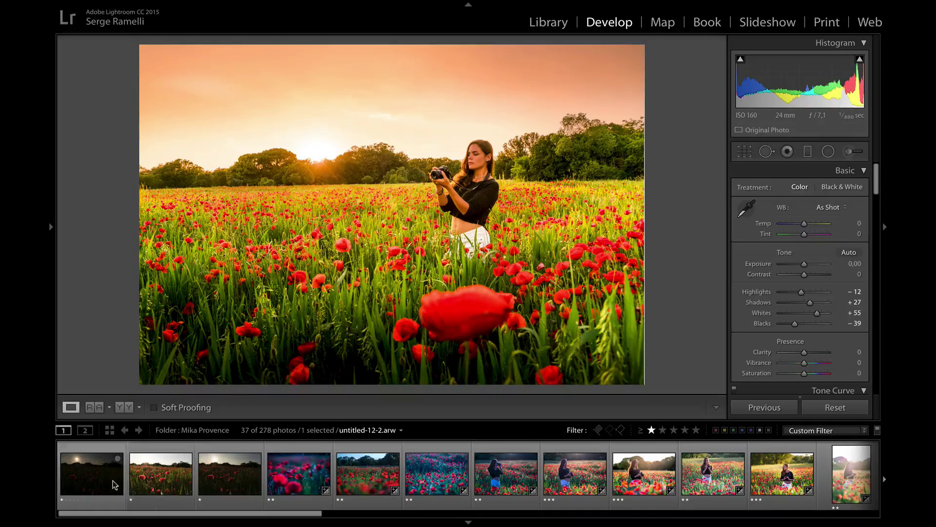
{"action": "left_click", "coordinate": [147, 479]}
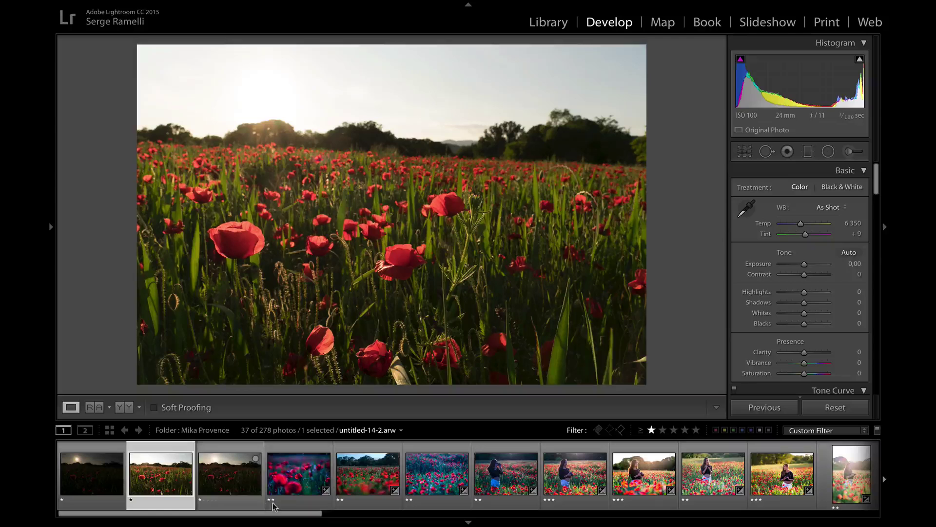
{"action": "left_click", "coordinate": [294, 472]}
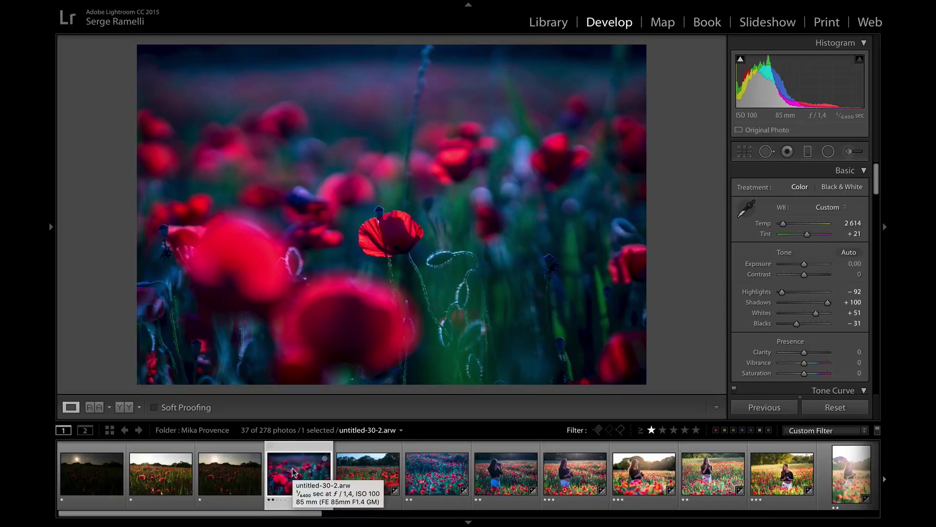
{"action": "left_click", "coordinate": [395, 473]}
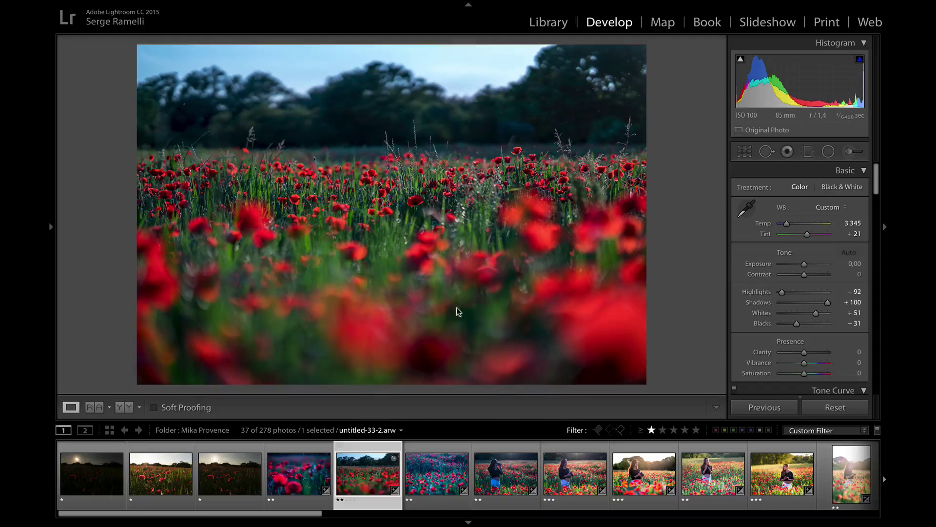
{"action": "left_click", "coordinate": [431, 475]}
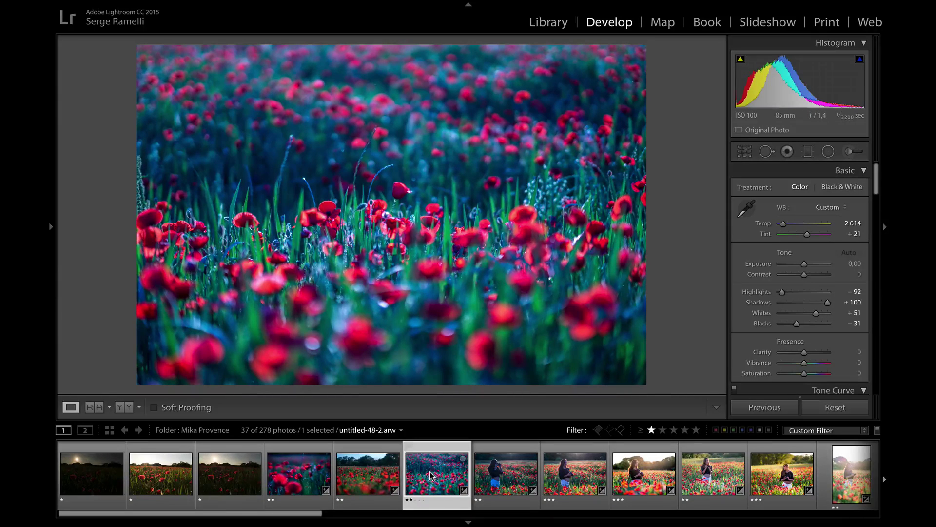
{"action": "left_click", "coordinate": [502, 476]}
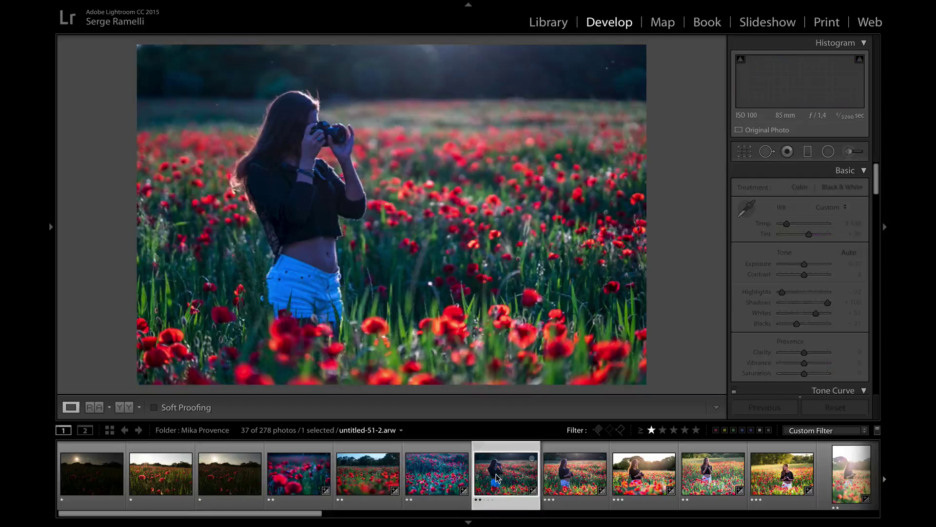
{"action": "left_click", "coordinate": [577, 478]}
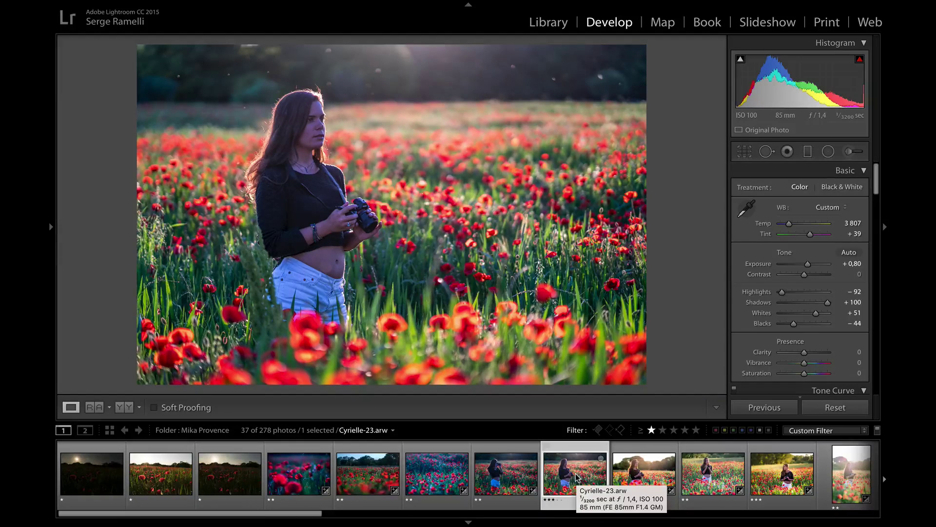
{"action": "left_click", "coordinate": [644, 471]}
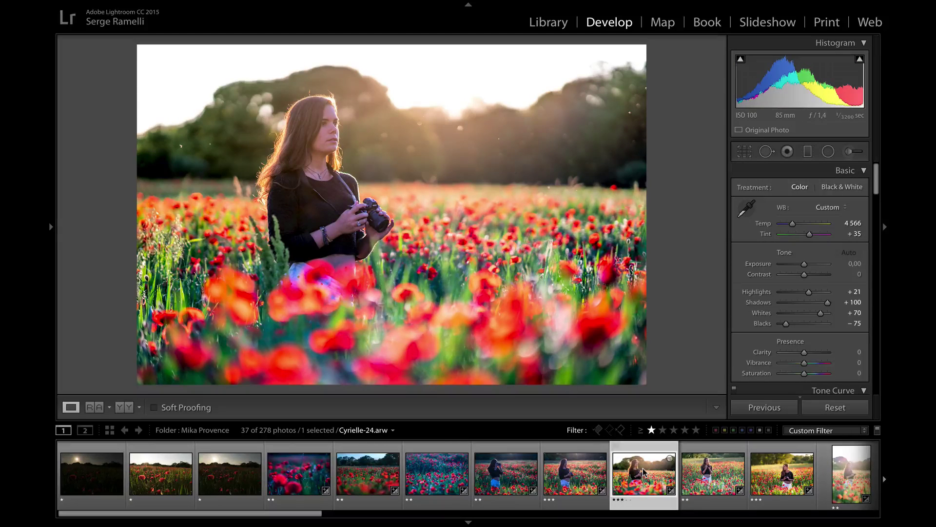
{"action": "left_click", "coordinate": [708, 467]}
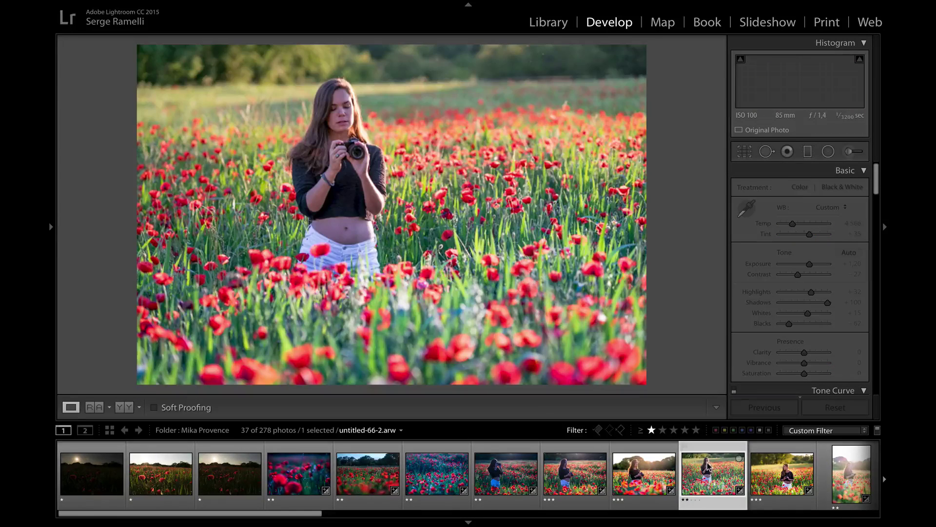
{"action": "left_click", "coordinate": [783, 470]}
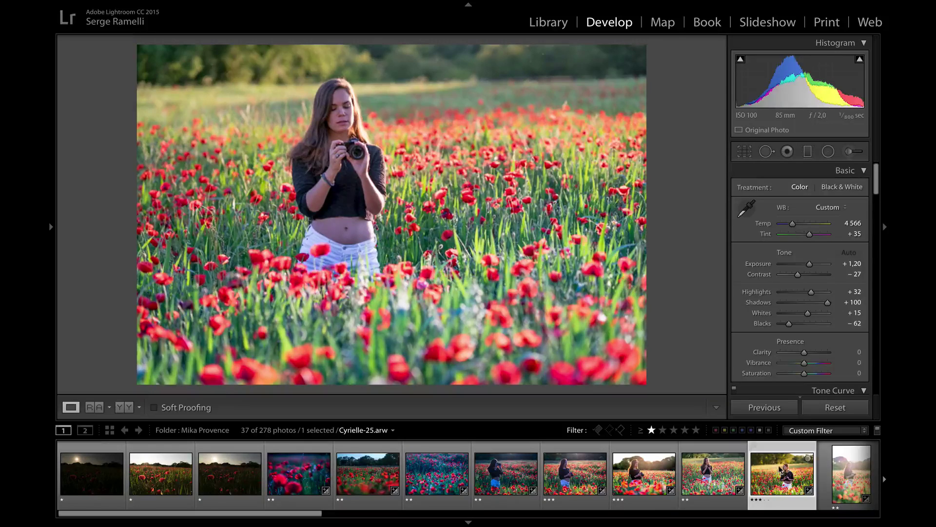
Step: View the Cyrielle-27 and sunburst portraits, then open the untitled-132 Copy 1 virtual copy
{"action": "left_click_drag", "start_coordinate": [309, 513], "coordinate": [518, 515]}
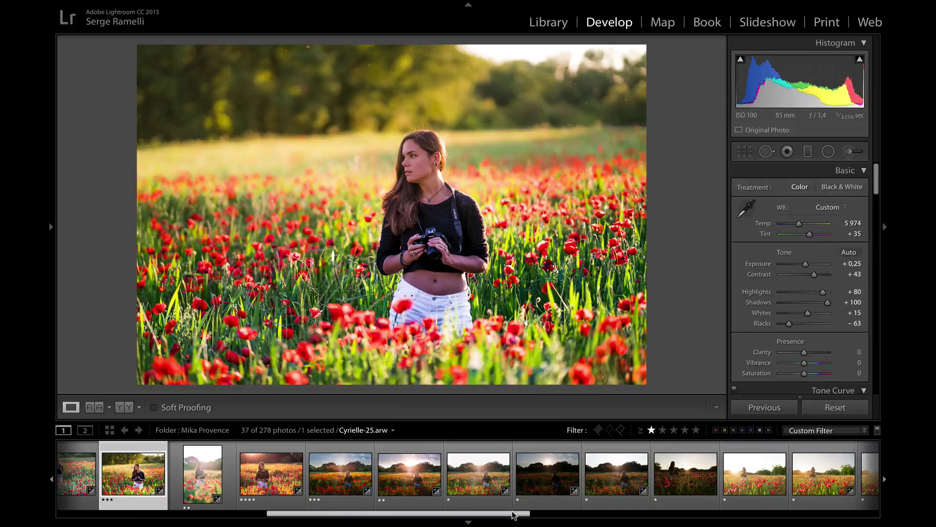
{"action": "left_click", "coordinate": [276, 478]}
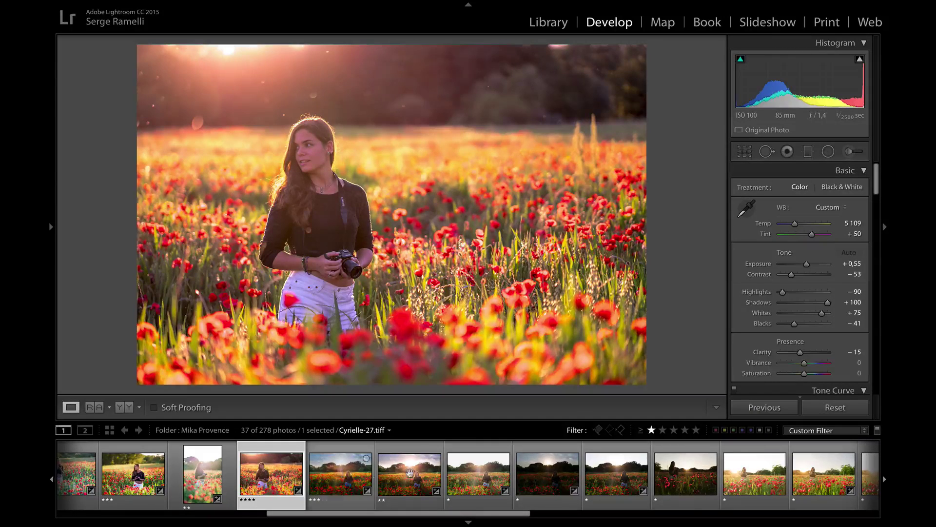
{"action": "left_click", "coordinate": [328, 477]}
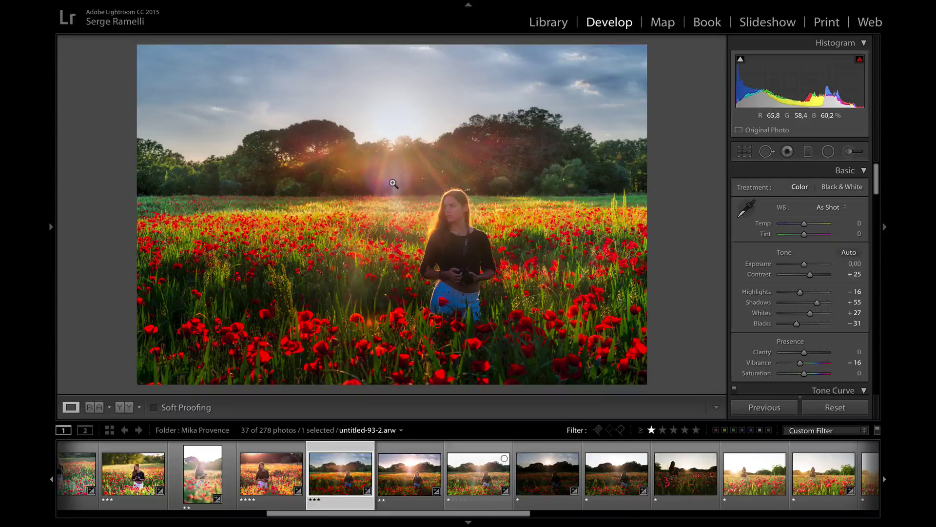
{"action": "left_click", "coordinate": [415, 472]}
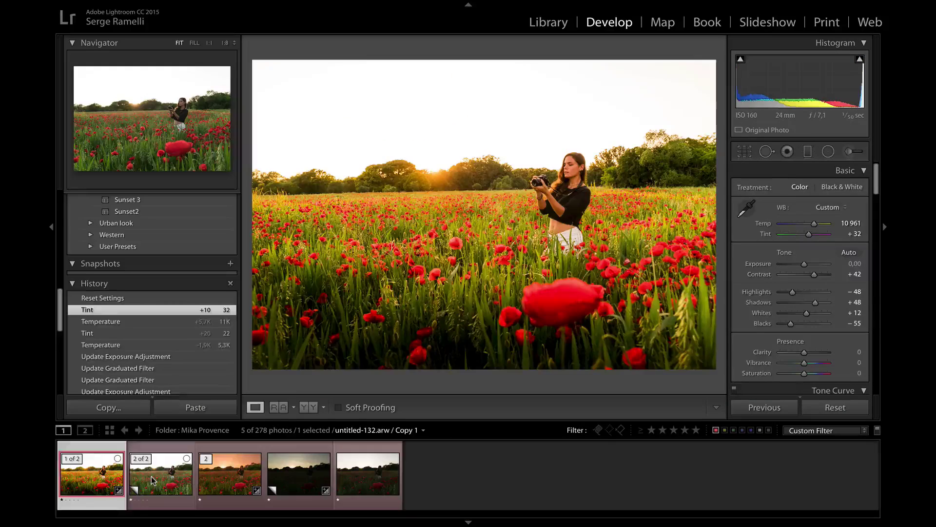
{"action": "left_click", "coordinate": [153, 478]}
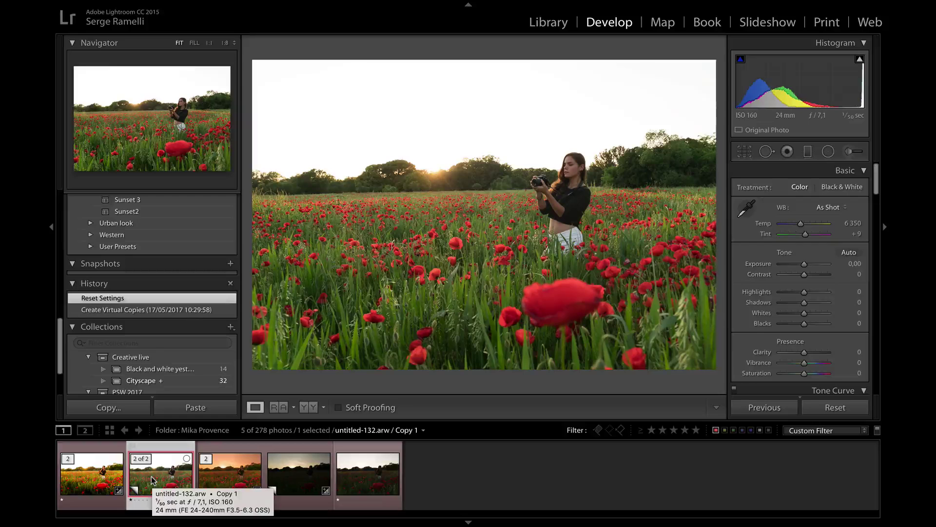
{"action": "left_click", "coordinate": [296, 469]}
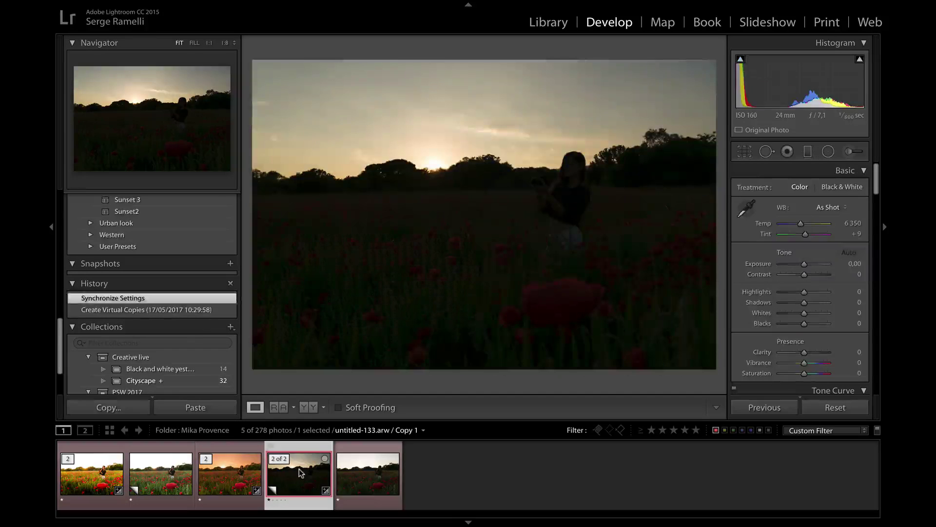
{"action": "left_click", "coordinate": [368, 472]}
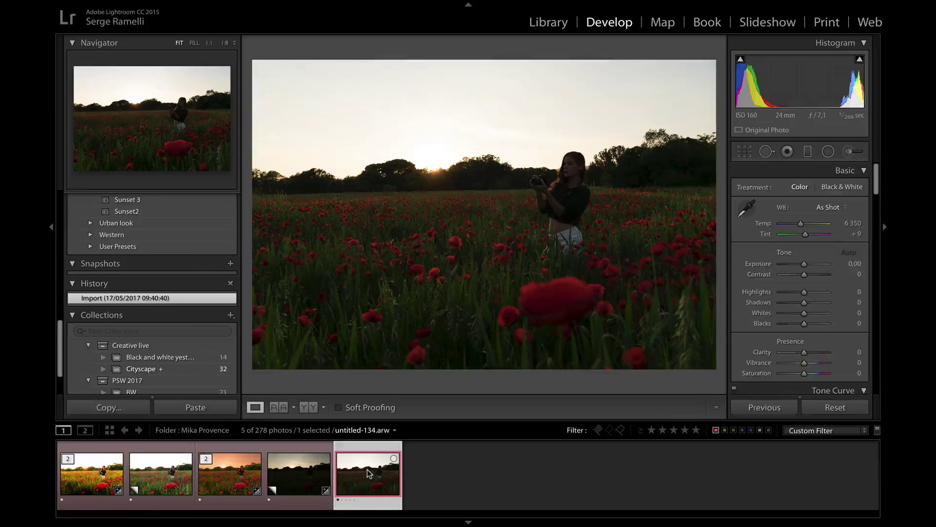
{"action": "left_click", "coordinate": [146, 475]}
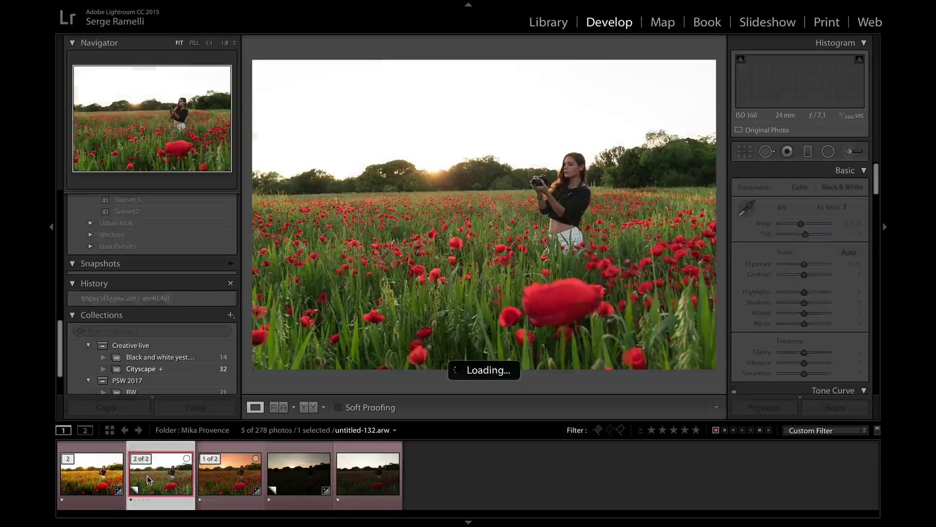
{"action": "left_click", "coordinate": [286, 470]}
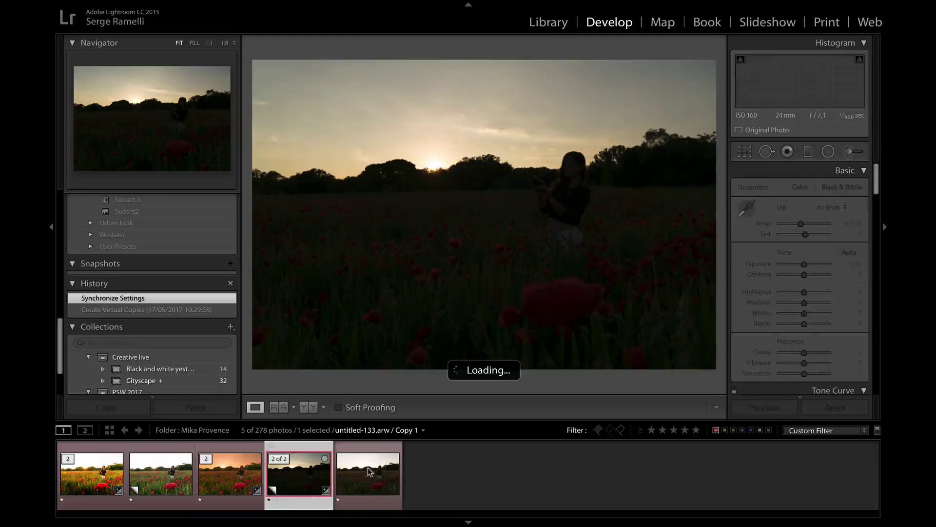
{"action": "left_click", "coordinate": [356, 467]}
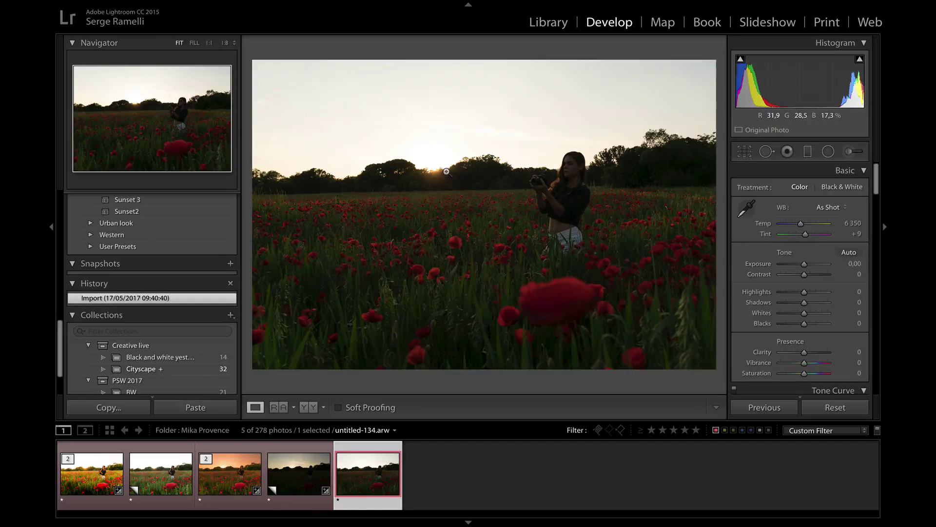
{"action": "left_click", "coordinate": [152, 475]}
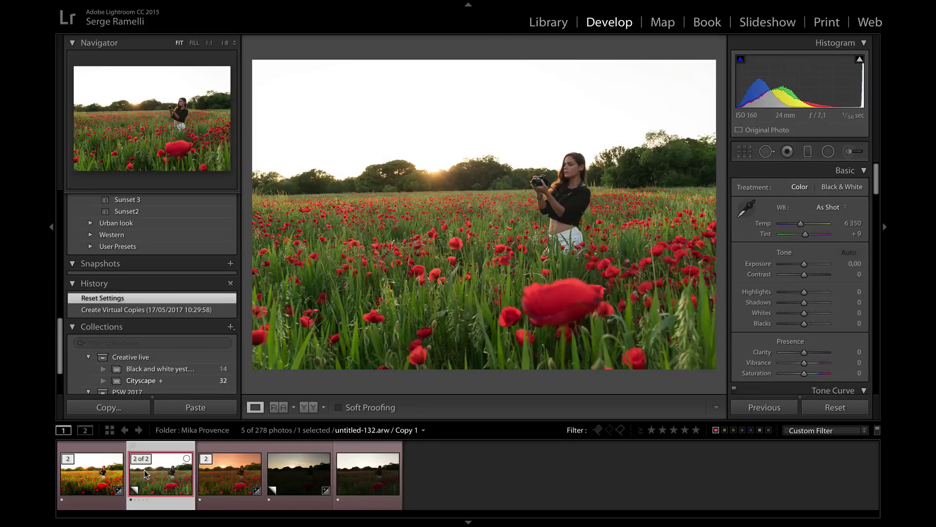
{"action": "left_click", "coordinate": [91, 476]}
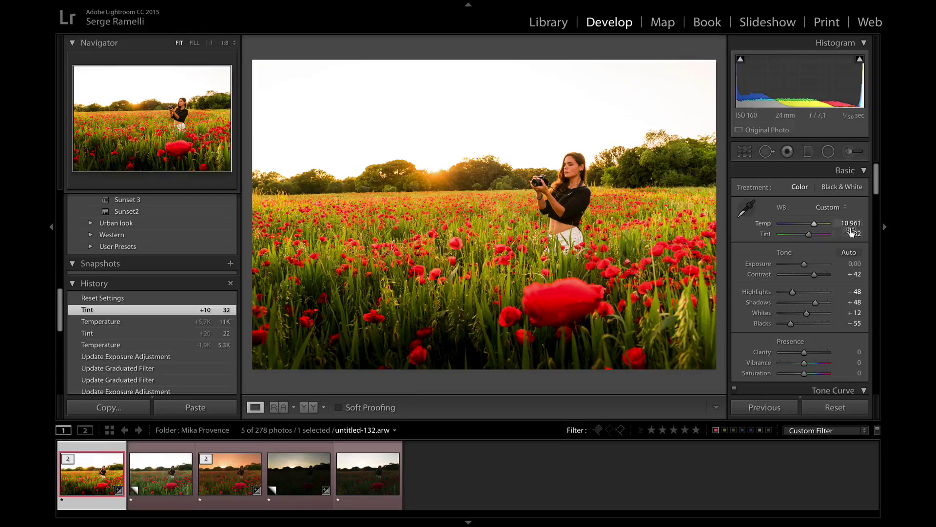
Step: On the untitled-132 copy, raise Shadows to +56 and warm the temperature to 13 384
{"action": "left_click", "coordinate": [175, 469]}
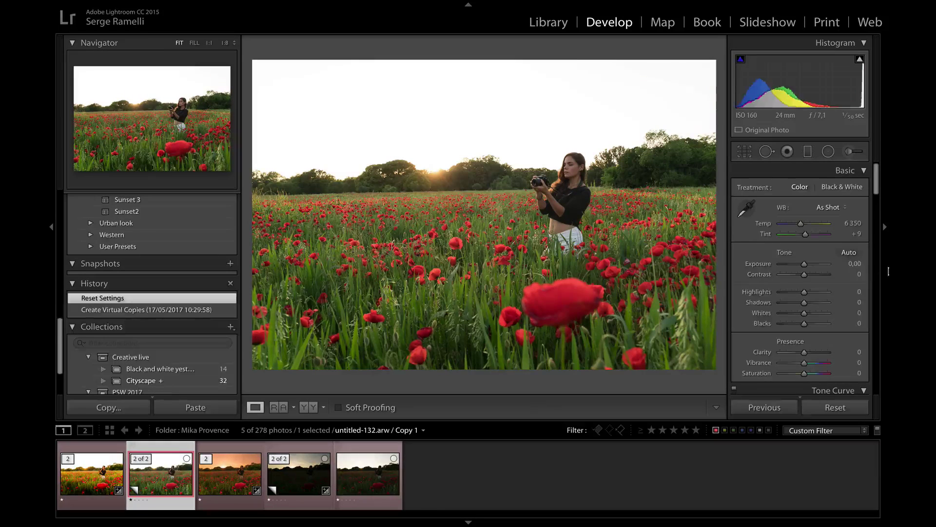
{"action": "left_click_drag", "start_coordinate": [804, 303], "coordinate": [796, 323]}
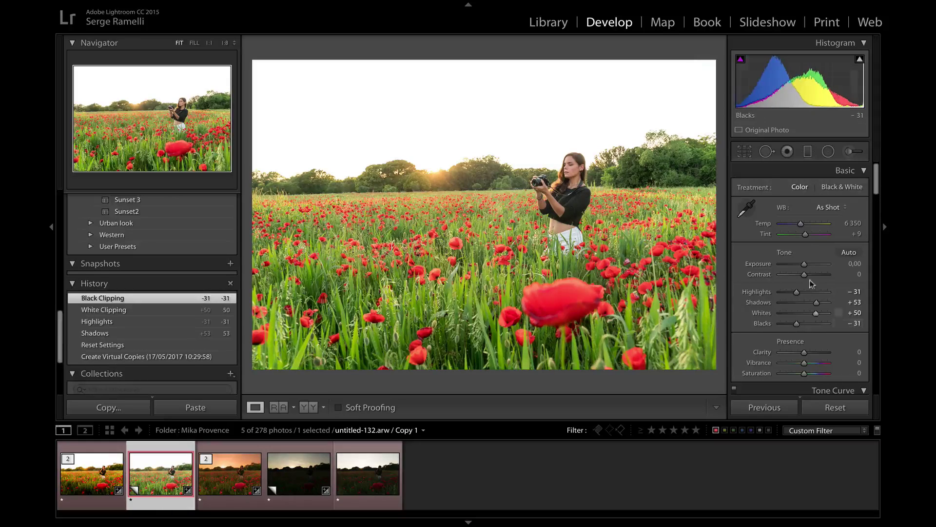
{"action": "mouse_move", "coordinate": [801, 223]}
{"action": "left_mouse_down"}
{"action": "mouse_move", "coordinate": [819, 225]}
{"action": "mouse_move", "coordinate": [812, 234]}
{"action": "left_mouse_up"}
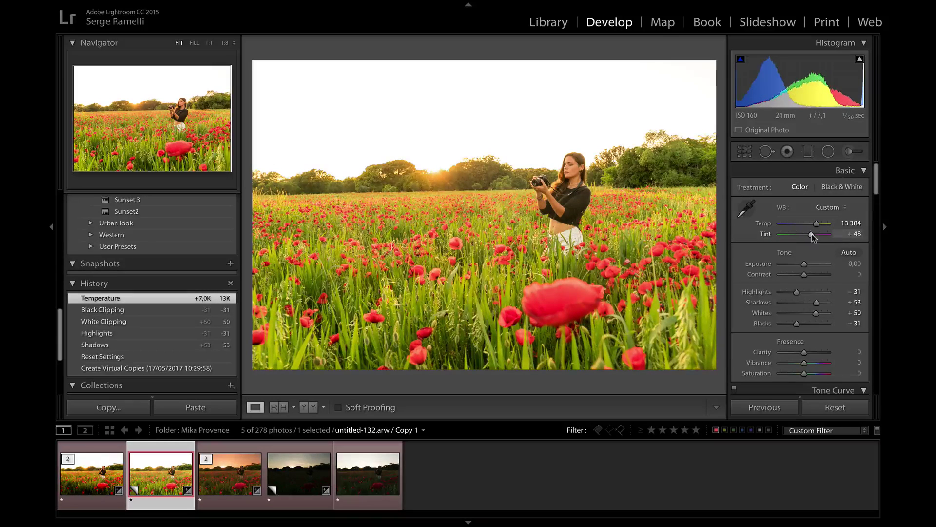
Step: On the bright copy, lower Tint to +26 and Blacks to -69, then compare with the dark exposure
{"action": "left_click", "coordinate": [91, 476]}
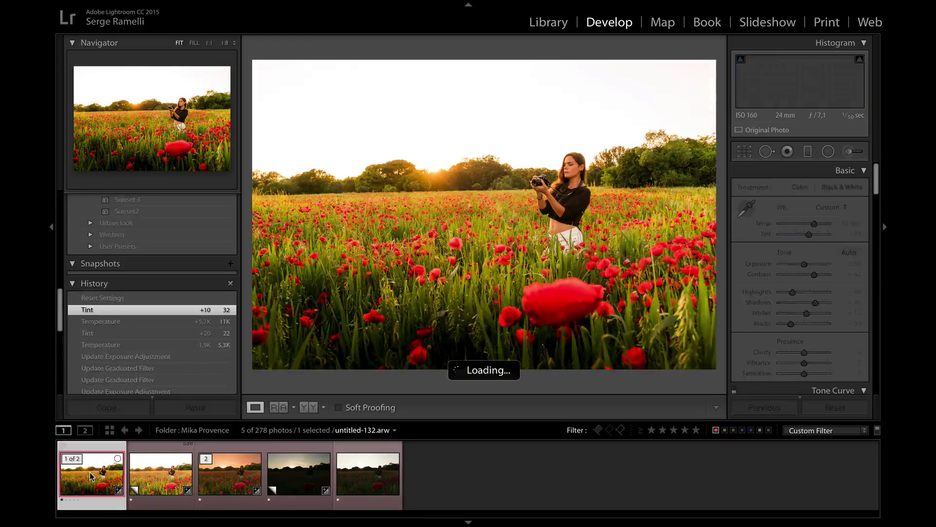
{"action": "left_click", "coordinate": [159, 481]}
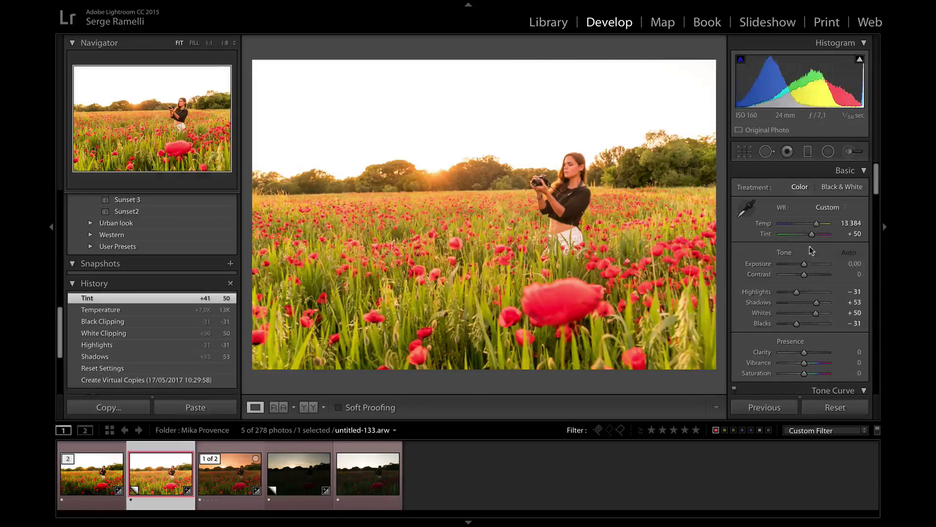
{"action": "left_click_drag", "start_coordinate": [813, 238], "coordinate": [808, 236]}
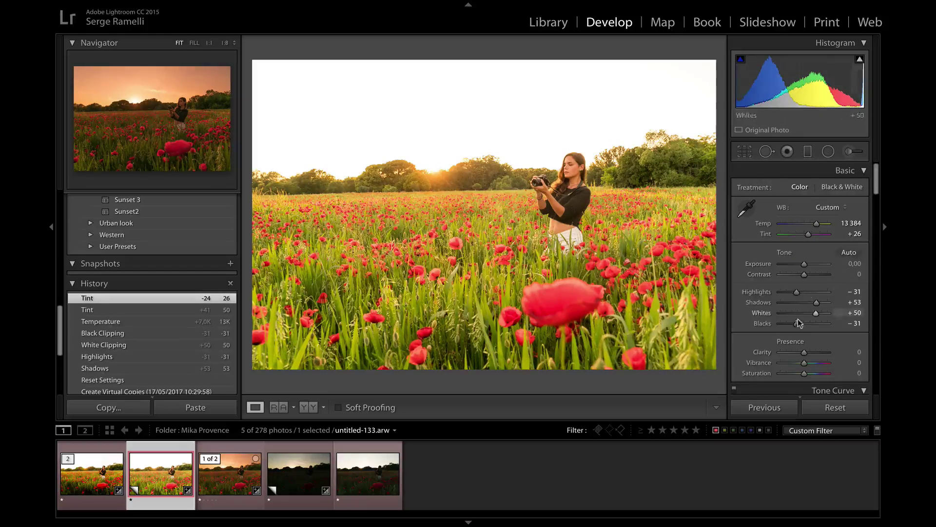
{"action": "left_click_drag", "start_coordinate": [795, 323], "coordinate": [788, 323]}
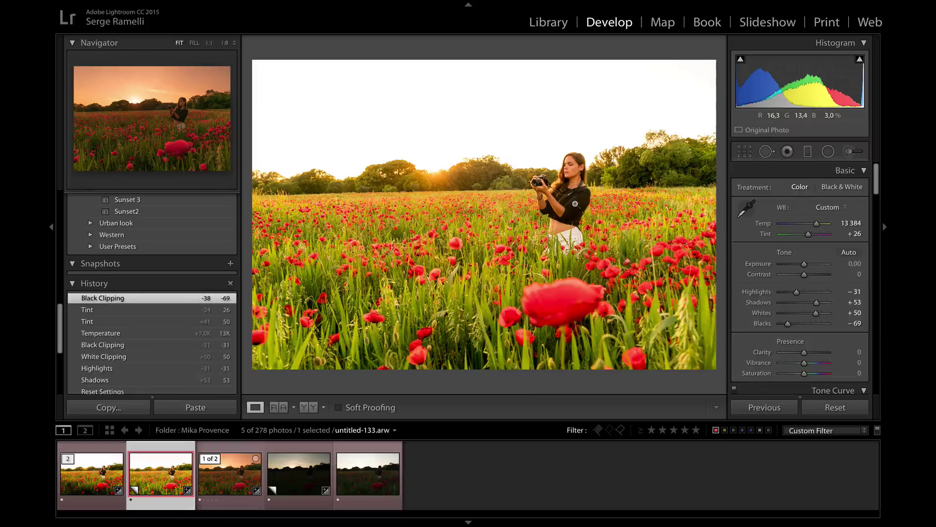
{"action": "left_click", "coordinate": [289, 467]}
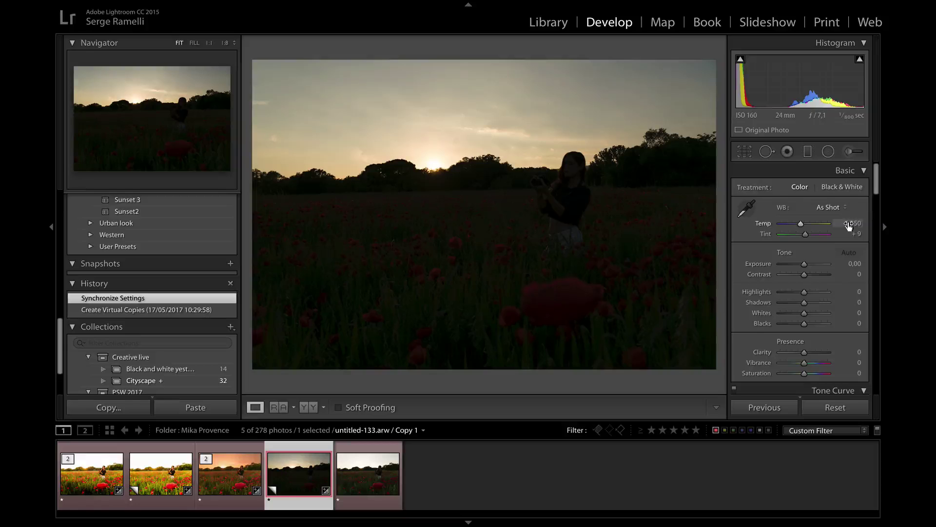
Step: Copy all develop settings from the bright copy
{"action": "left_click", "coordinate": [166, 472]}
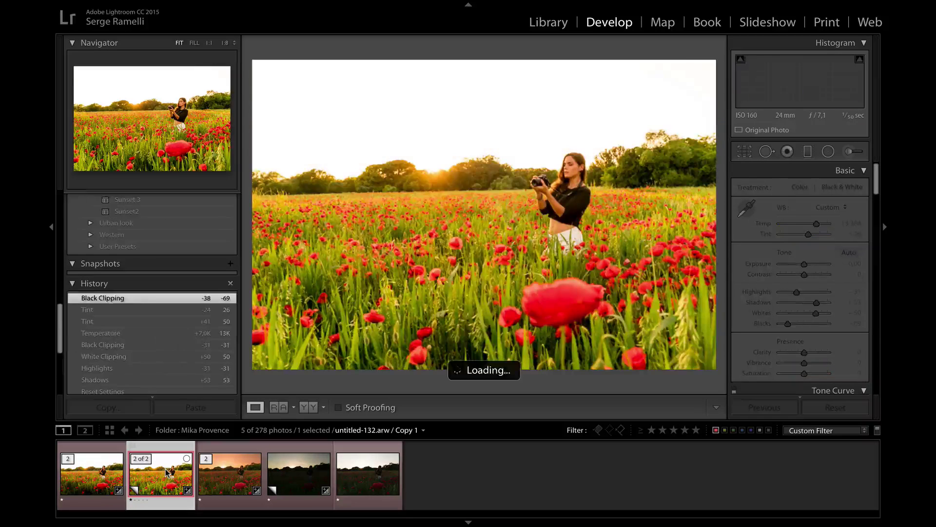
{"action": "key", "text": "ctrl+shift+c"}
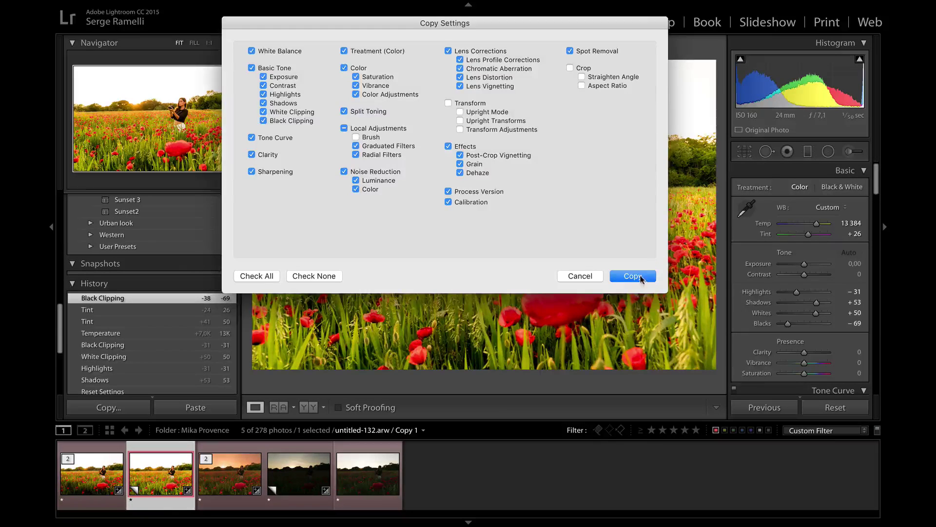
{"action": "left_click", "coordinate": [642, 275]}
Step: Paste the settings onto the dark sunset exposure, then set Shadows to +100 and Exposure to +0,70
{"action": "left_click", "coordinate": [284, 473]}
{"action": "key", "text": "ctrl+shift+v"}
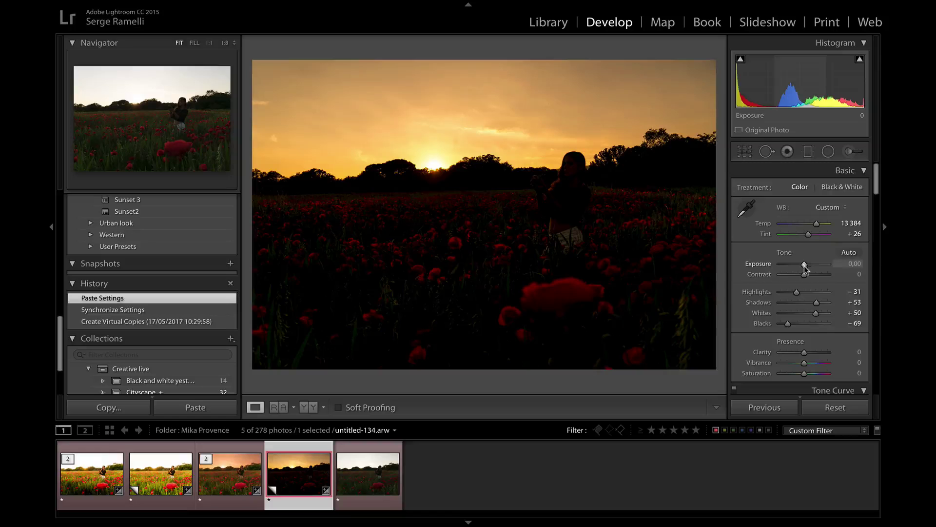
{"action": "left_click_drag", "start_coordinate": [816, 302], "coordinate": [834, 303]}
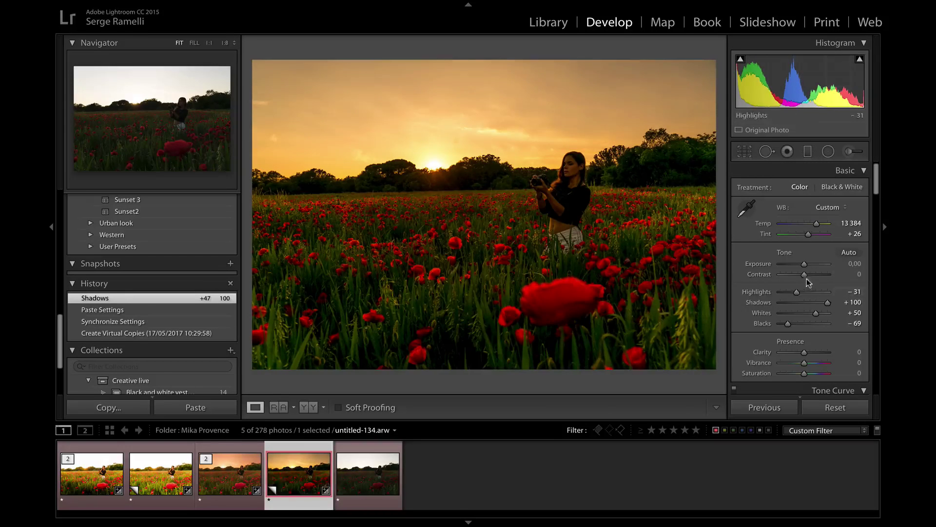
{"action": "left_click_drag", "start_coordinate": [803, 265], "coordinate": [809, 265]}
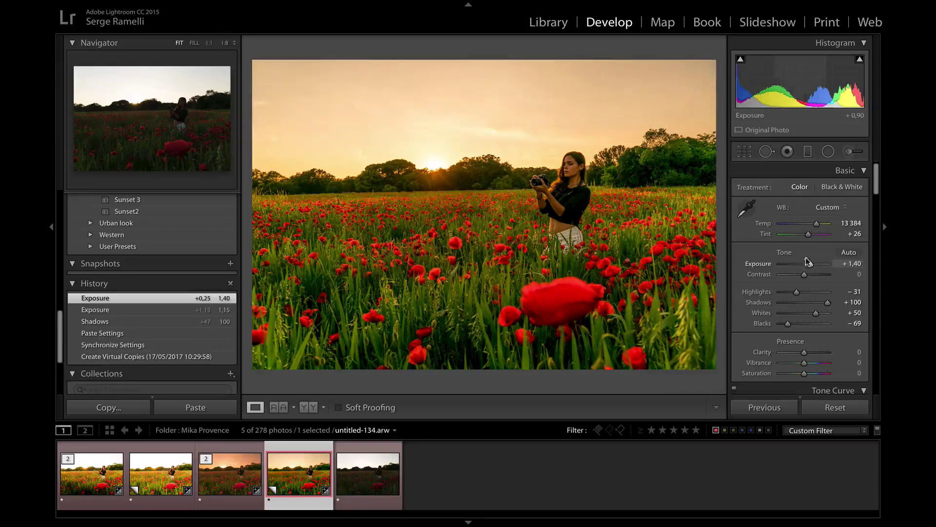
Step: Add a graduated filter over the sky with its Exposure lowered to -0.81
{"action": "left_click", "coordinate": [808, 151]}
{"action": "left_click_drag", "start_coordinate": [508, 118], "coordinate": [513, 200]}
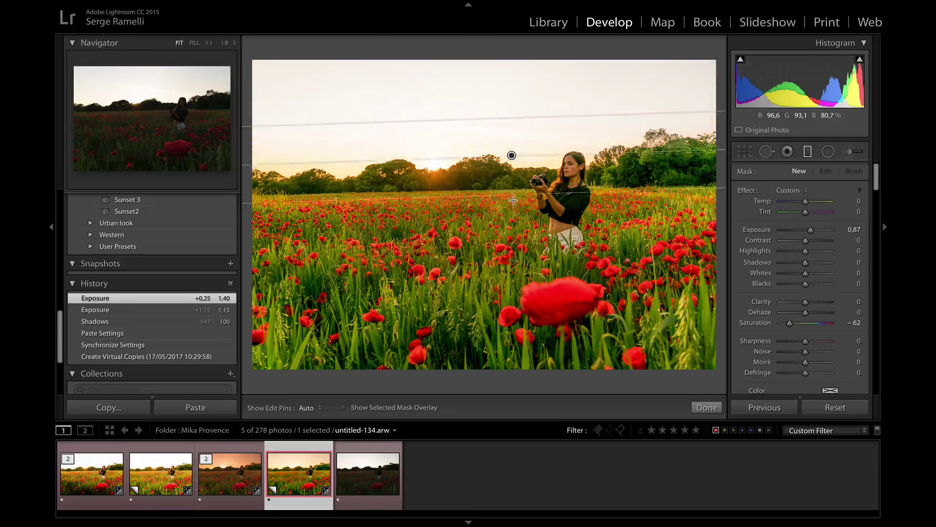
{"action": "left_click", "coordinate": [790, 189]}
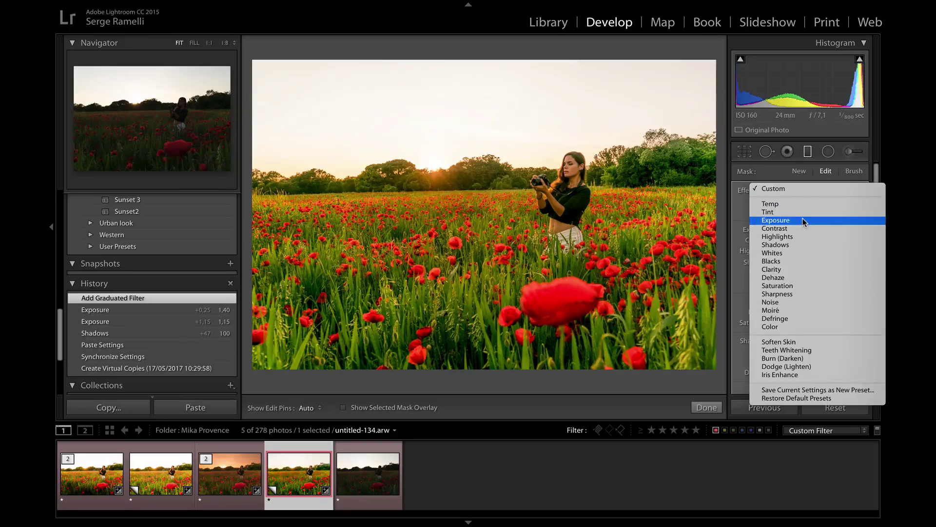
{"action": "left_click", "coordinate": [804, 221]}
{"action": "left_click_drag", "start_coordinate": [802, 233], "coordinate": [799, 233]}
Step: Finish the filter, then set overall Exposure to +1,05 and Clarity to -37
{"action": "key", "text": "m"}
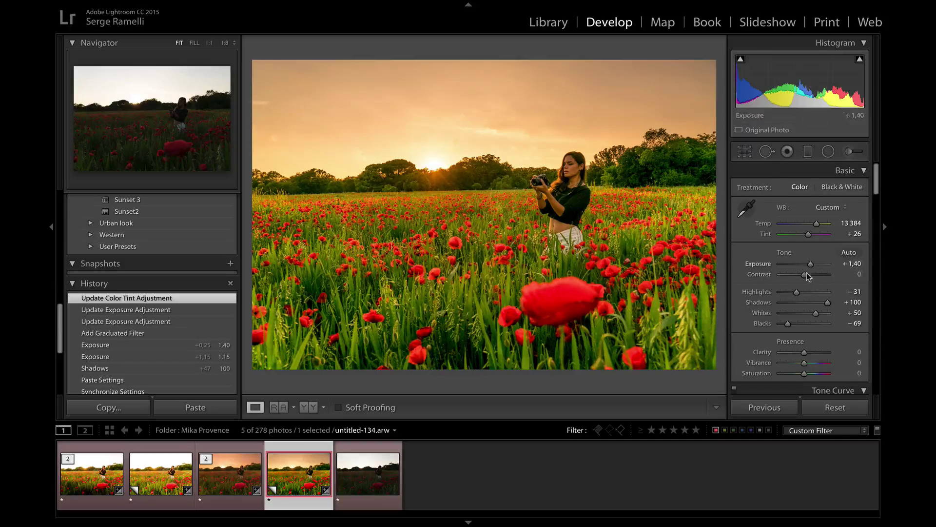
{"action": "left_click_drag", "start_coordinate": [812, 264], "coordinate": [809, 262]}
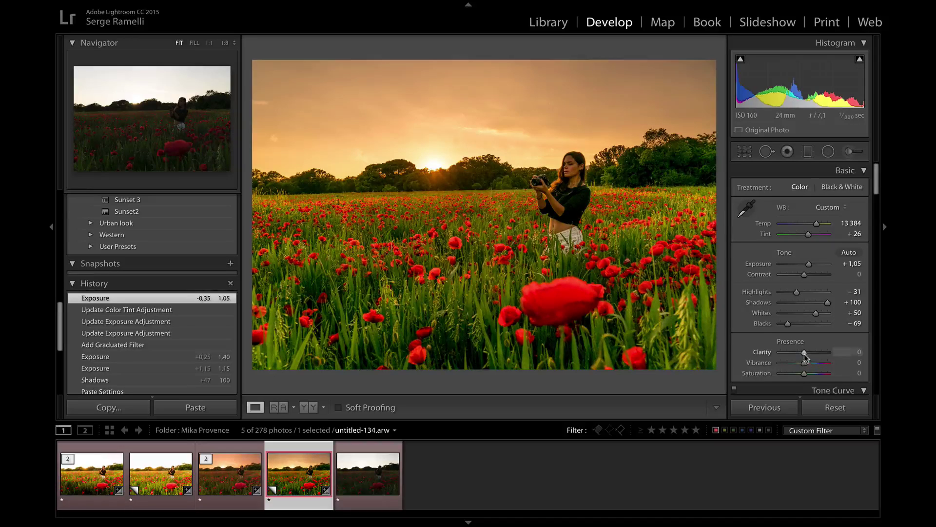
{"action": "left_click_drag", "start_coordinate": [804, 352], "coordinate": [795, 353]}
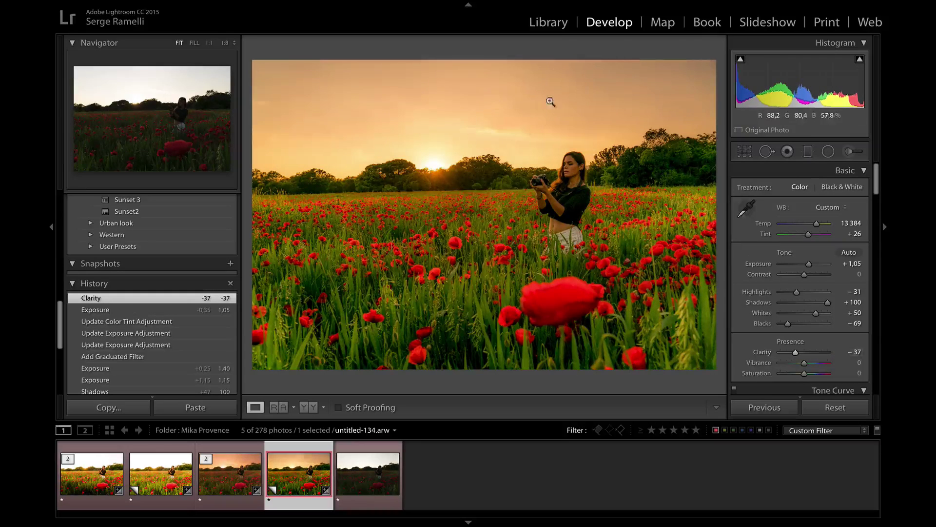
Step: After comparing versions, set the sunset version's Exposure to +0,20 and Temp to 28 675
{"action": "left_click", "coordinate": [161, 478]}
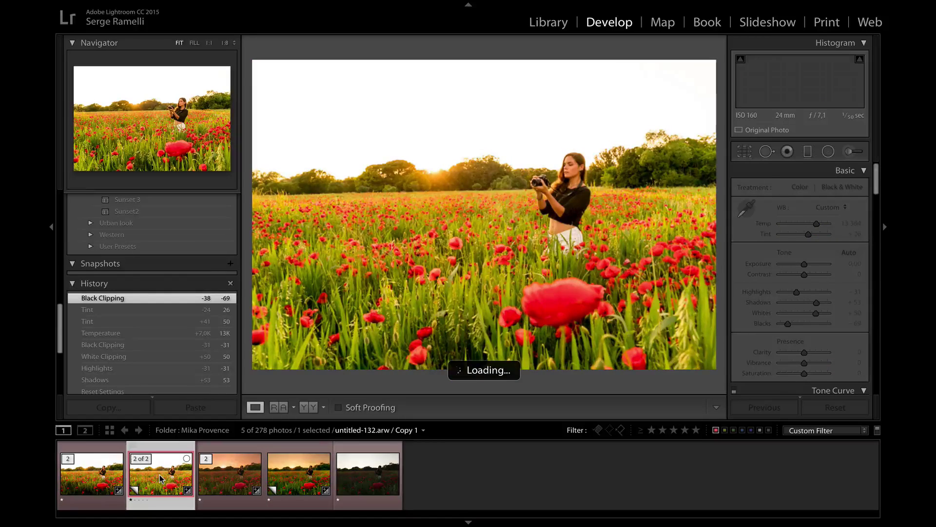
{"action": "left_click", "coordinate": [239, 473]}
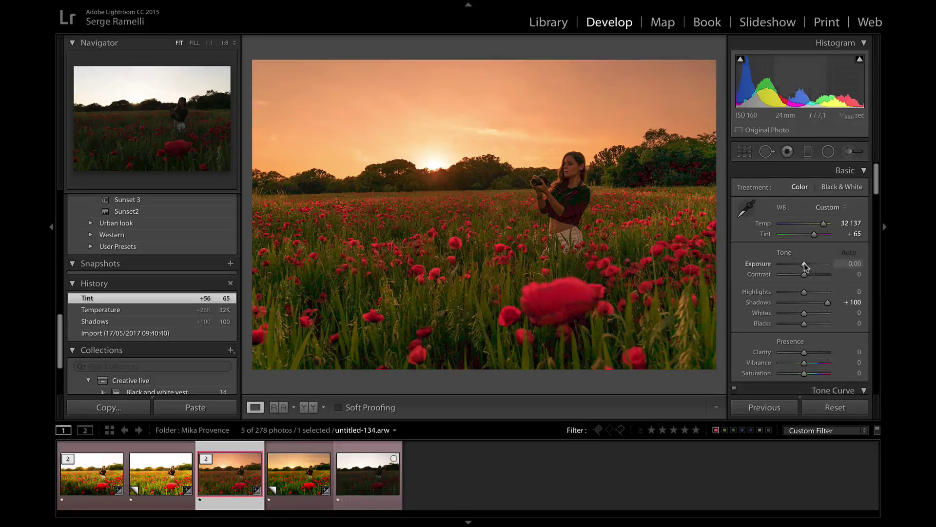
{"action": "left_click", "coordinate": [290, 479]}
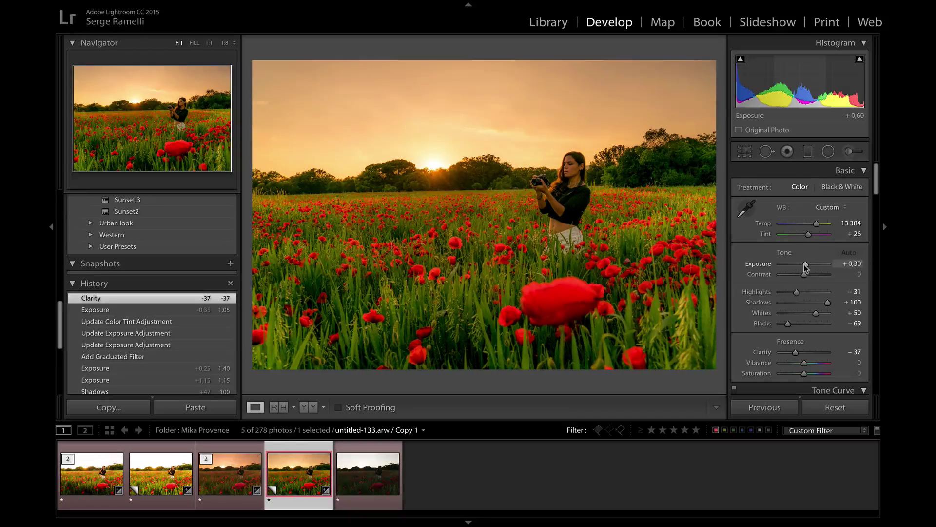
{"action": "left_click_drag", "start_coordinate": [804, 265], "coordinate": [806, 264]}
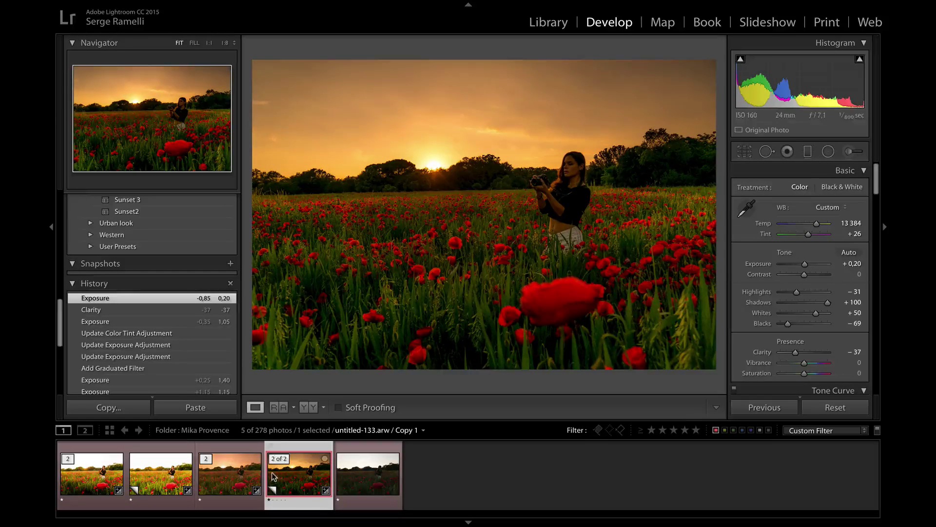
{"action": "left_click", "coordinate": [234, 469]}
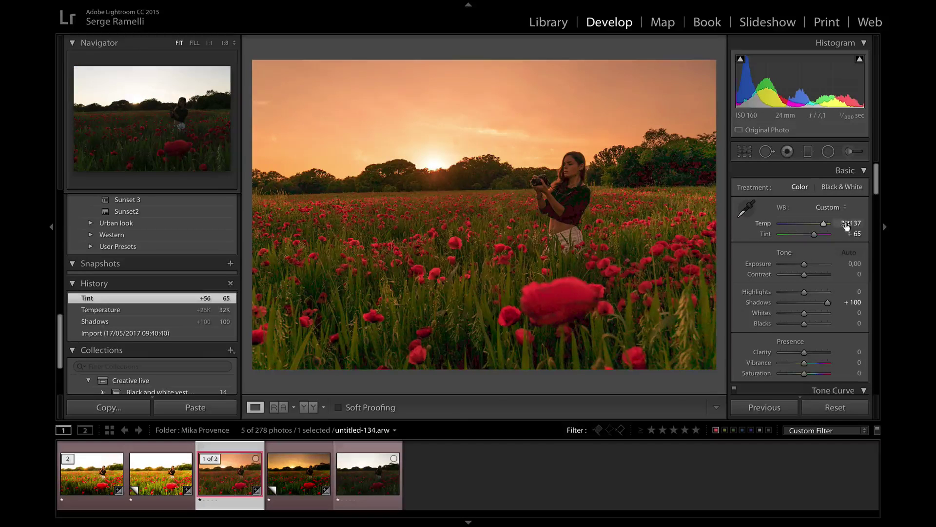
{"action": "left_click", "coordinate": [312, 468]}
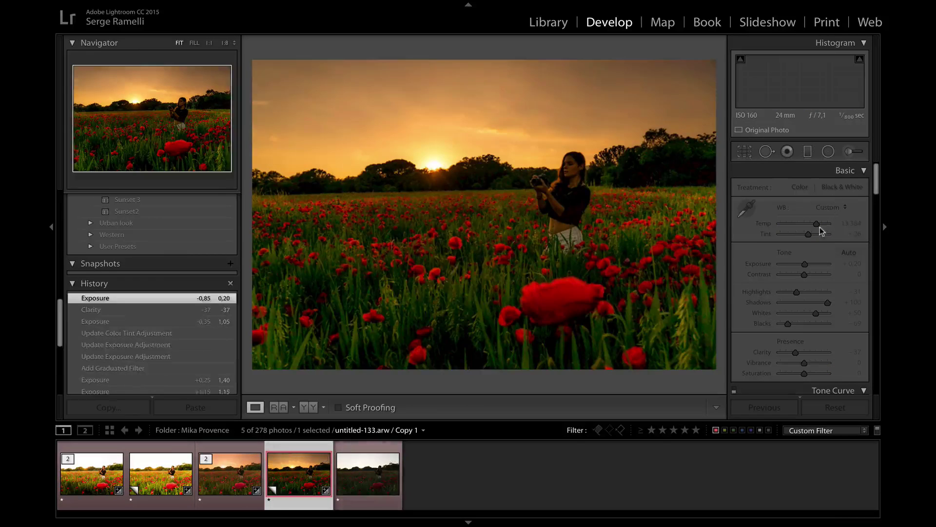
{"action": "left_click_drag", "start_coordinate": [818, 224], "coordinate": [824, 223]}
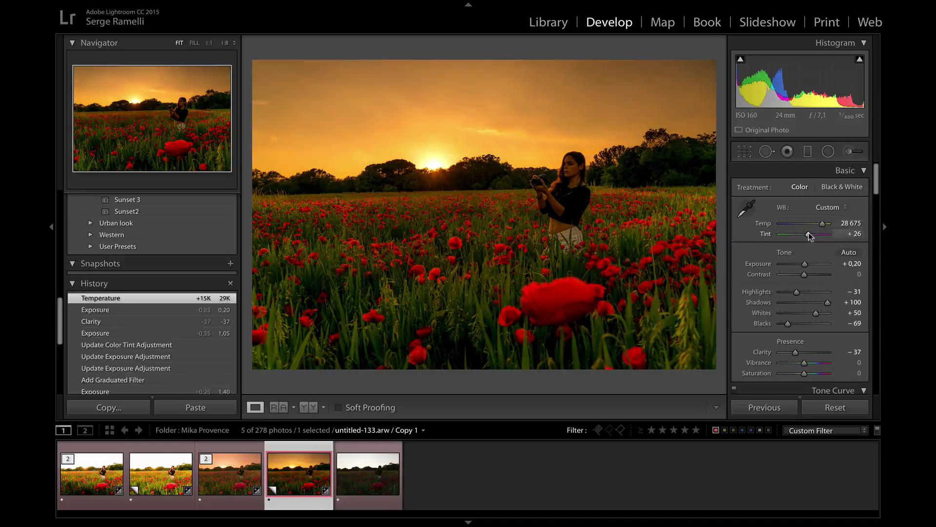
Step: Push the sunset version's Tint to +64 and Clarity to -27, checking against the third version
{"action": "left_click", "coordinate": [222, 477]}
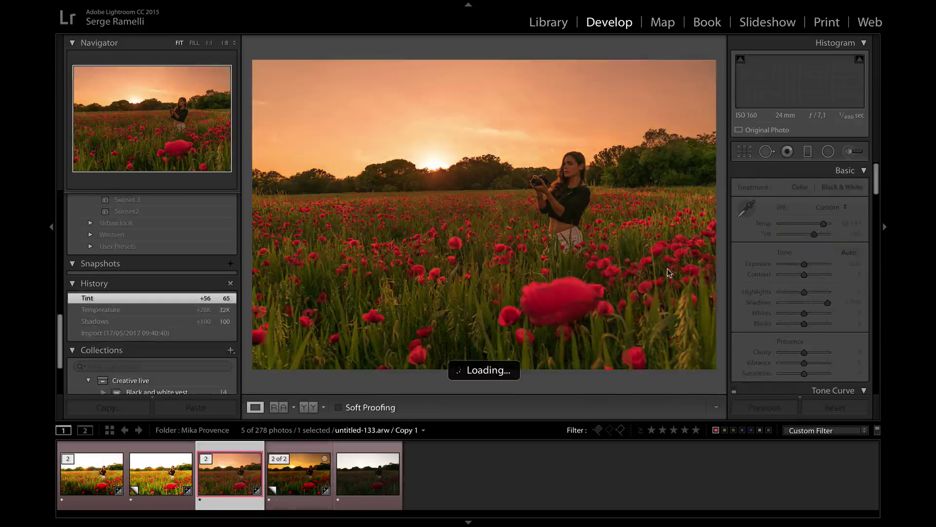
{"action": "left_click", "coordinate": [299, 477]}
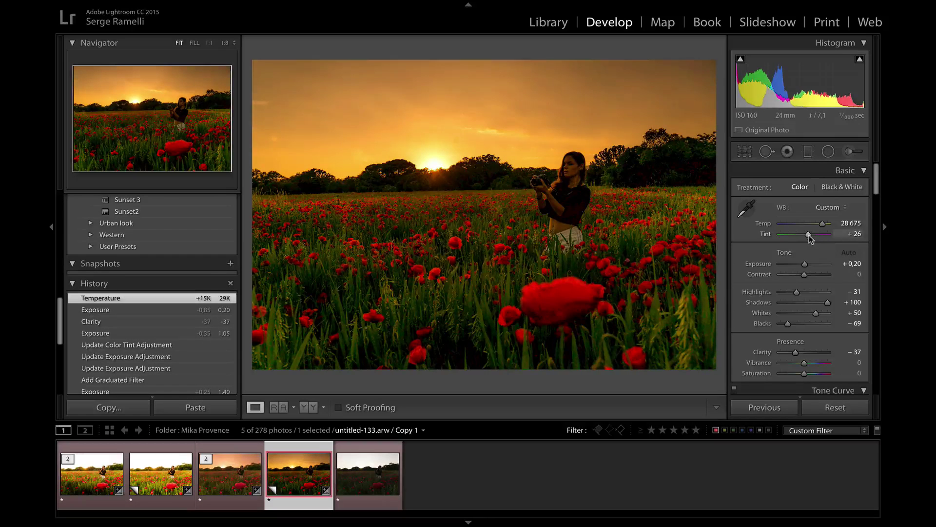
{"action": "left_click_drag", "start_coordinate": [809, 235], "coordinate": [815, 236]}
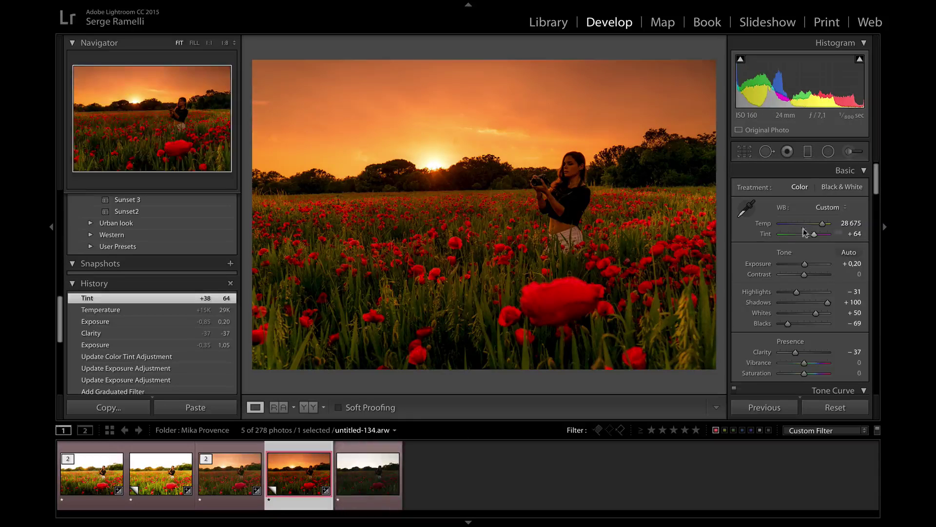
{"action": "left_click_drag", "start_coordinate": [796, 352], "coordinate": [799, 352]}
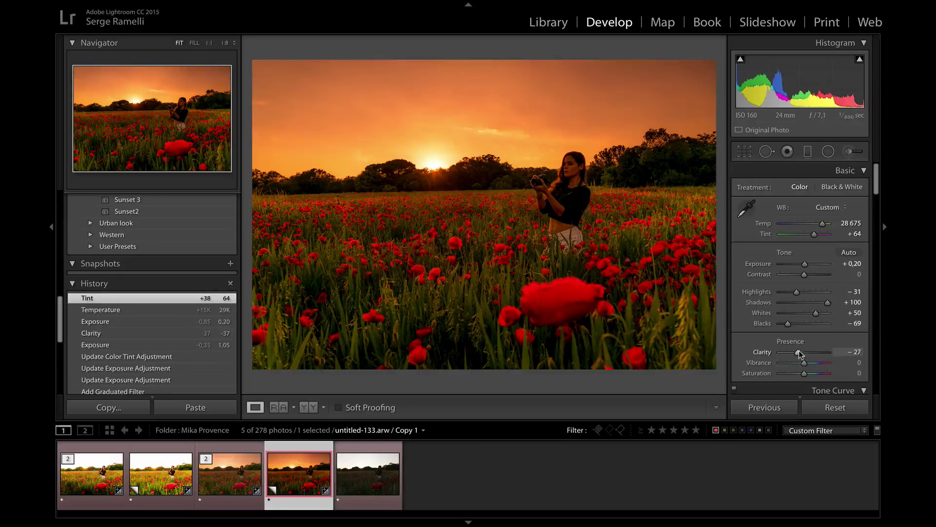
{"action": "left_click", "coordinate": [219, 467]}
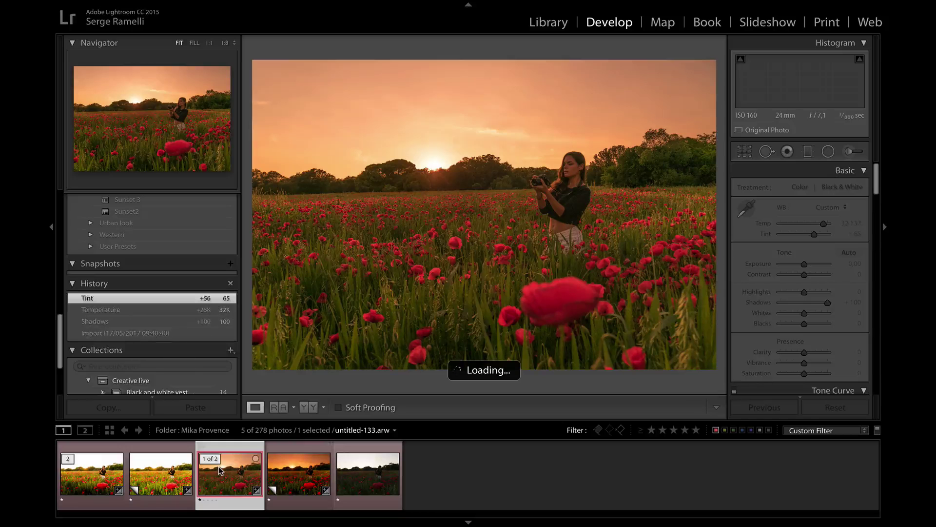
Step: On the sunset version, raise Highlights slightly, set Blacks to 0 and Whites to +8
{"action": "left_click", "coordinate": [291, 469]}
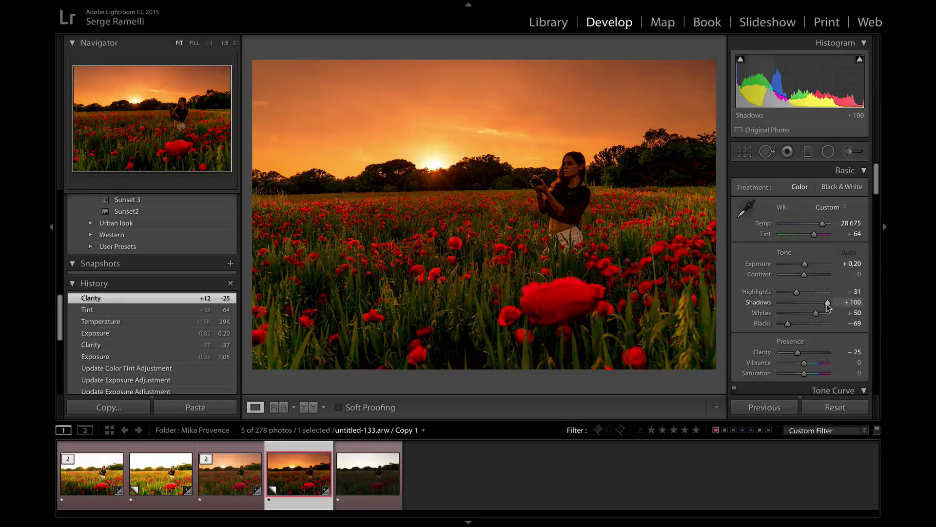
{"action": "left_click_drag", "start_coordinate": [797, 292], "coordinate": [805, 324]}
{"action": "left_click_drag", "start_coordinate": [815, 313], "coordinate": [806, 313]}
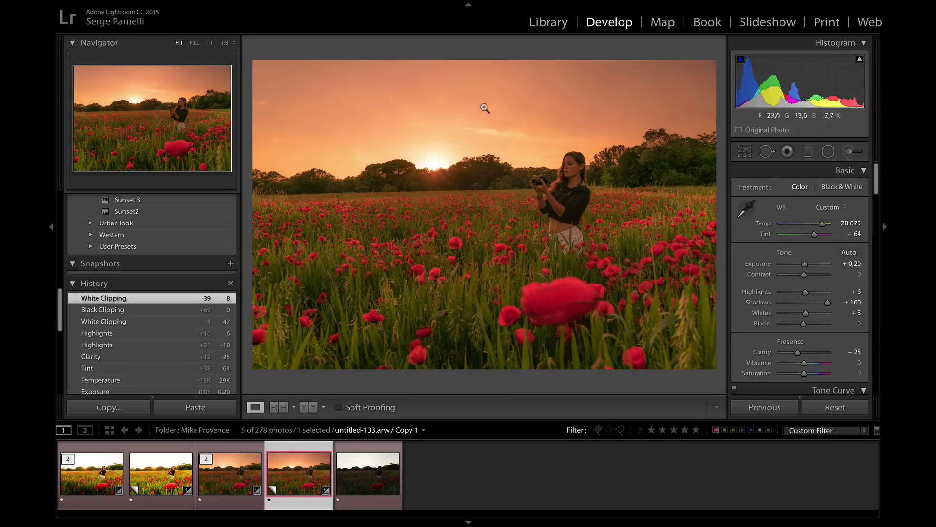
Step: Select the bright copy and sunset version and open them as layers in Photoshop
{"action": "left_click", "coordinate": [147, 475]}
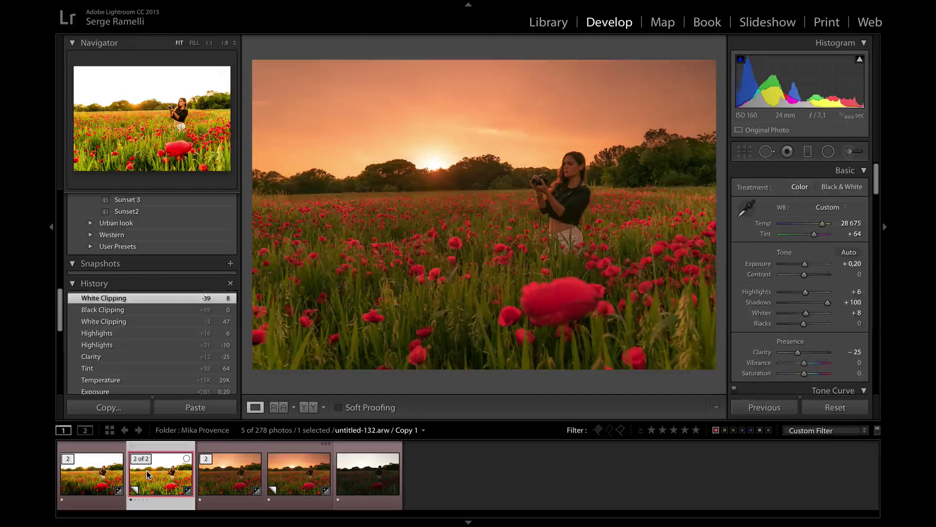
{"action": "left_click", "coordinate": [285, 473], "text": "ctrl"}
{"action": "right_click", "coordinate": [286, 473]}
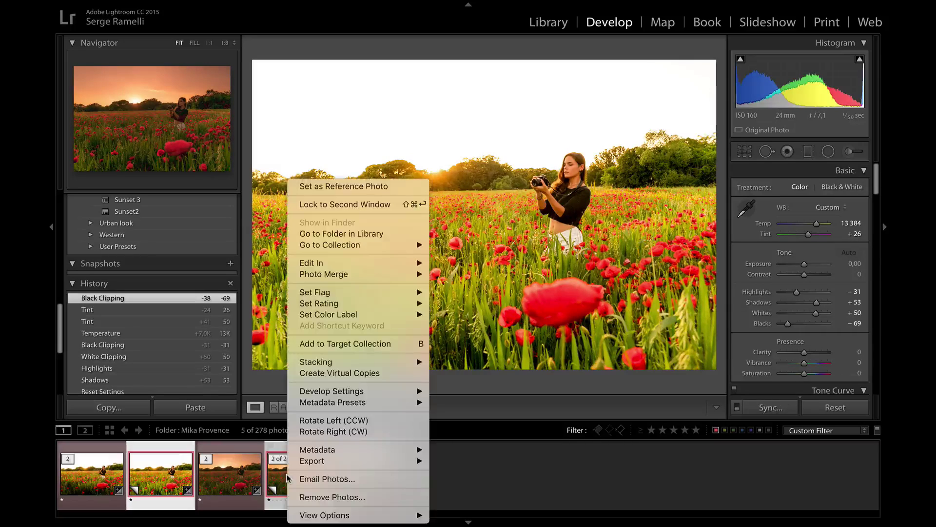
{"action": "mouse_move", "coordinate": [318, 265]}
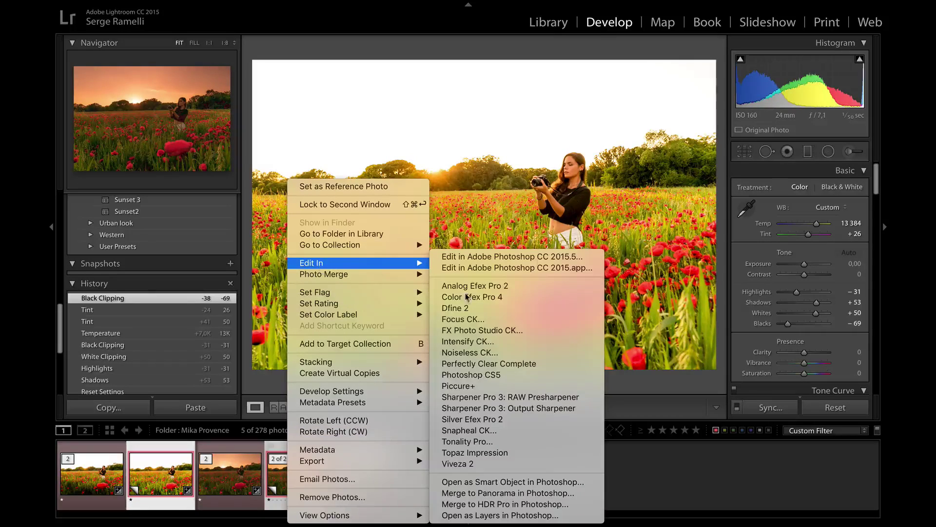
{"action": "left_click", "coordinate": [466, 516]}
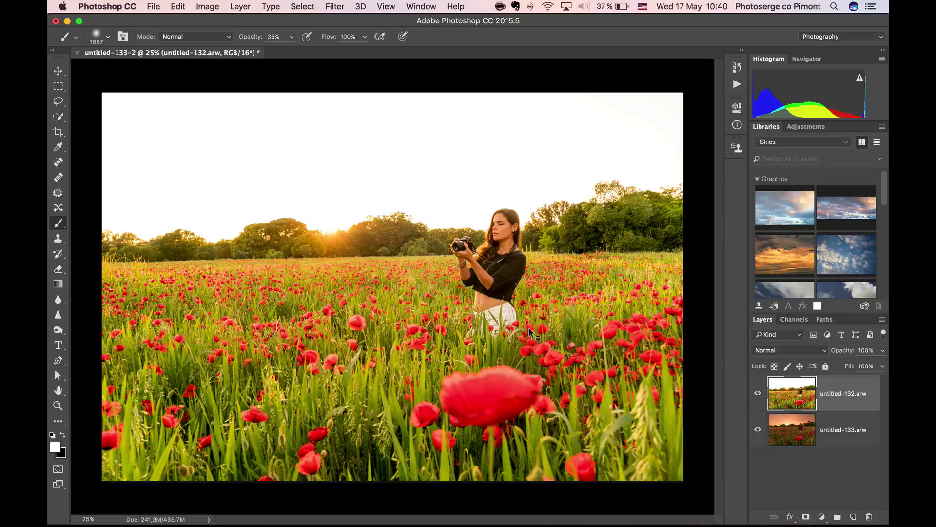
Step: Drag the untitled-133.arw layer above untitled-132.arw in the Layers panel
{"action": "left_click", "coordinate": [839, 423]}
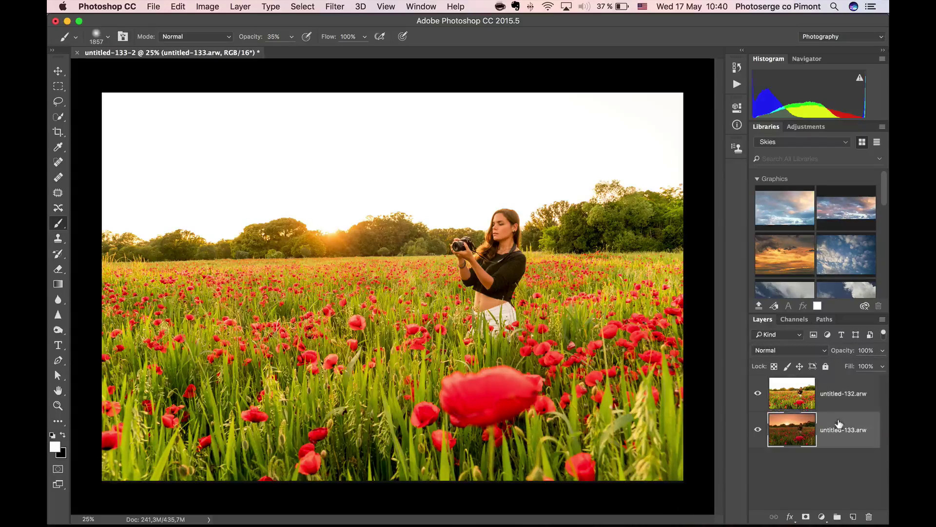
{"action": "left_click_drag", "start_coordinate": [835, 427], "coordinate": [833, 381]}
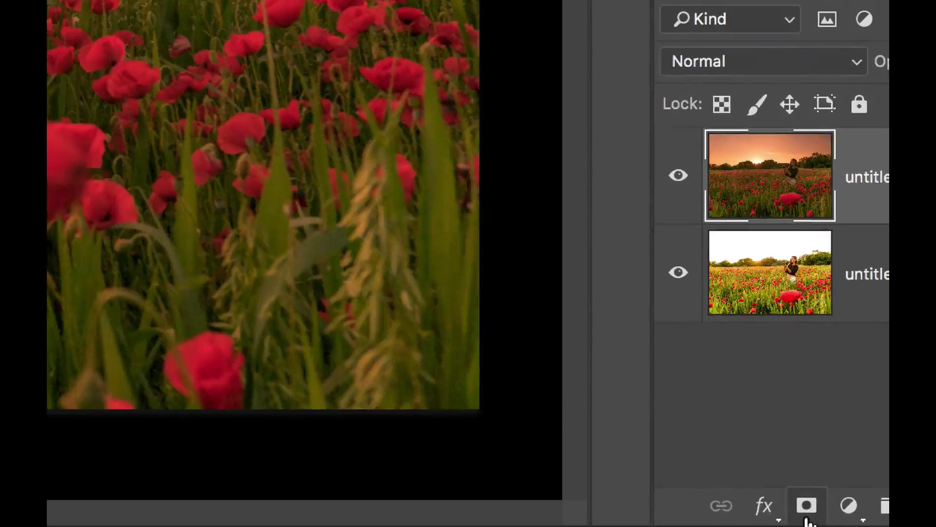
Step: Give the sunset layer a black hide-all mask and paint the sky back in with a 100% white brush
{"action": "left_click", "coordinate": [807, 506], "text": "alt"}
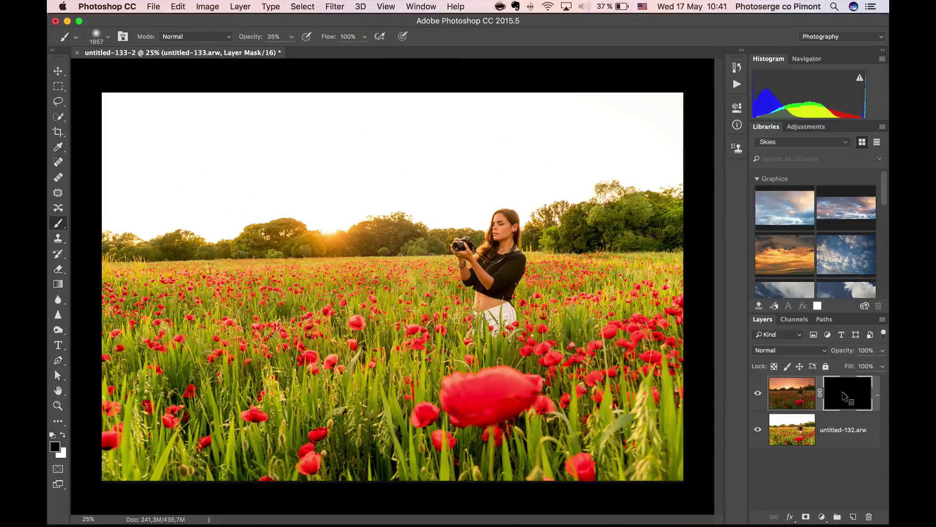
{"action": "right_click", "coordinate": [838, 377]}
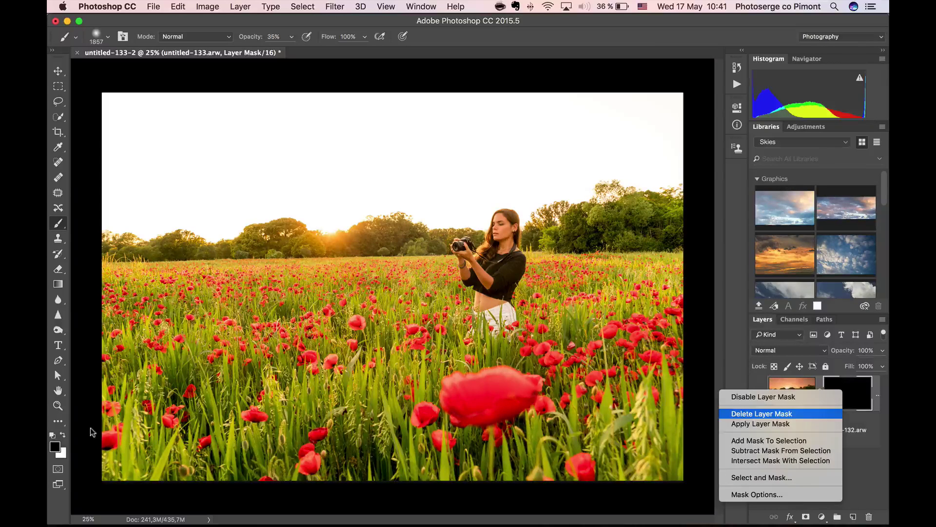
{"action": "key", "text": "Return"}
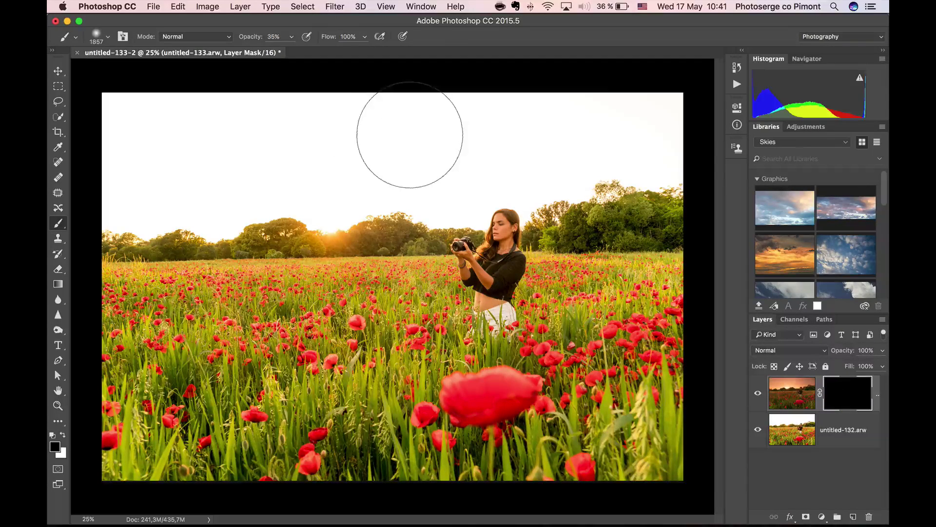
{"action": "left_click_drag", "start_coordinate": [250, 39], "coordinate": [369, 39]}
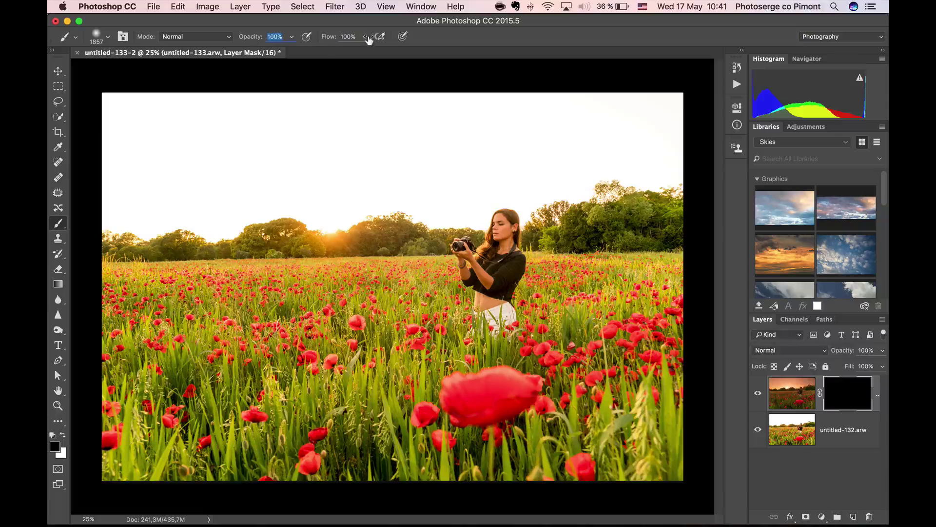
{"action": "key", "text": "x"}
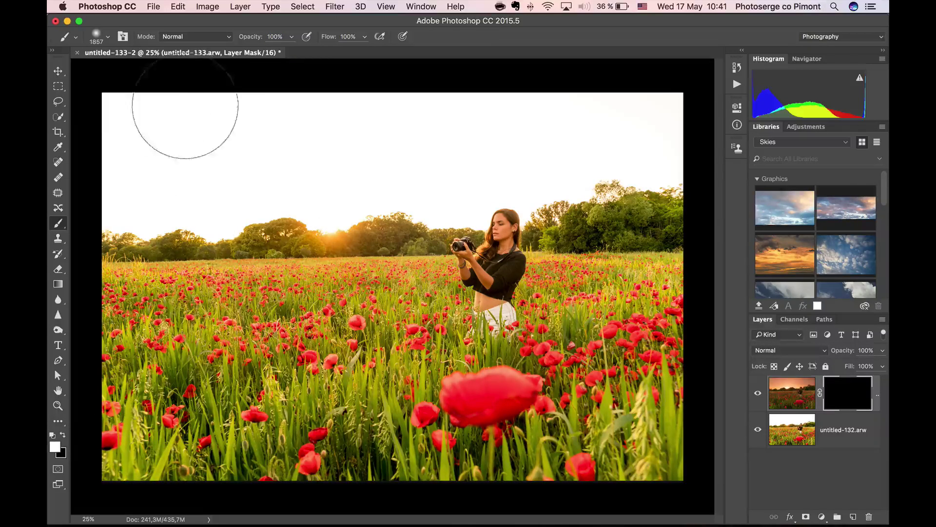
{"action": "mouse_move", "coordinate": [125, 112]}
{"action": "left_mouse_down"}
{"action": "mouse_move", "coordinate": [393, 121]}
{"action": "mouse_move", "coordinate": [272, 121]}
{"action": "mouse_move", "coordinate": [648, 117]}
{"action": "mouse_move", "coordinate": [393, 130]}
{"action": "mouse_move", "coordinate": [414, 177]}
{"action": "mouse_move", "coordinate": [130, 178]}
{"action": "mouse_move", "coordinate": [520, 174]}
{"action": "mouse_move", "coordinate": [676, 220]}
{"action": "mouse_move", "coordinate": [434, 229]}
{"action": "mouse_move", "coordinate": [118, 201]}
{"action": "mouse_move", "coordinate": [293, 263]}
{"action": "mouse_move", "coordinate": [664, 190]}
{"action": "mouse_move", "coordinate": [610, 219]}
{"action": "left_mouse_up"}
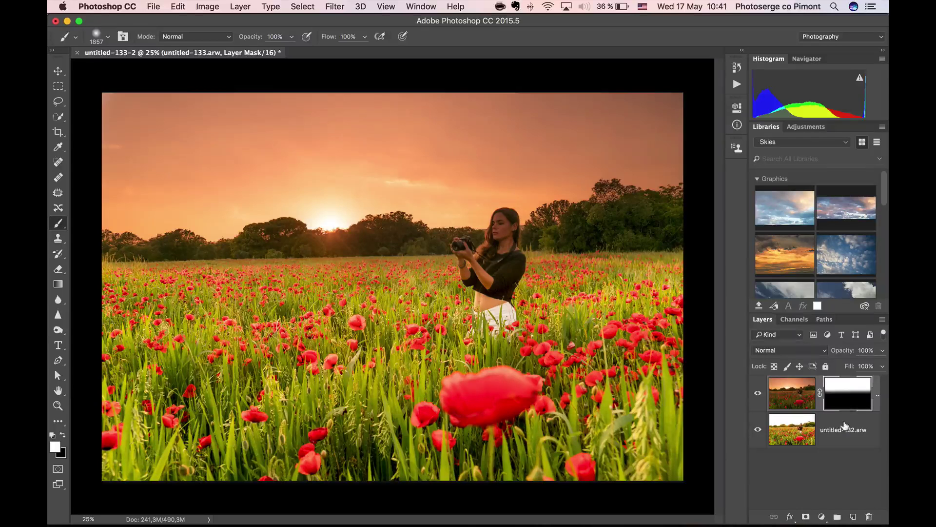
Step: Delete the sky layer mask from the sunset layer
{"action": "left_click", "coordinate": [847, 402], "text": "shift"}
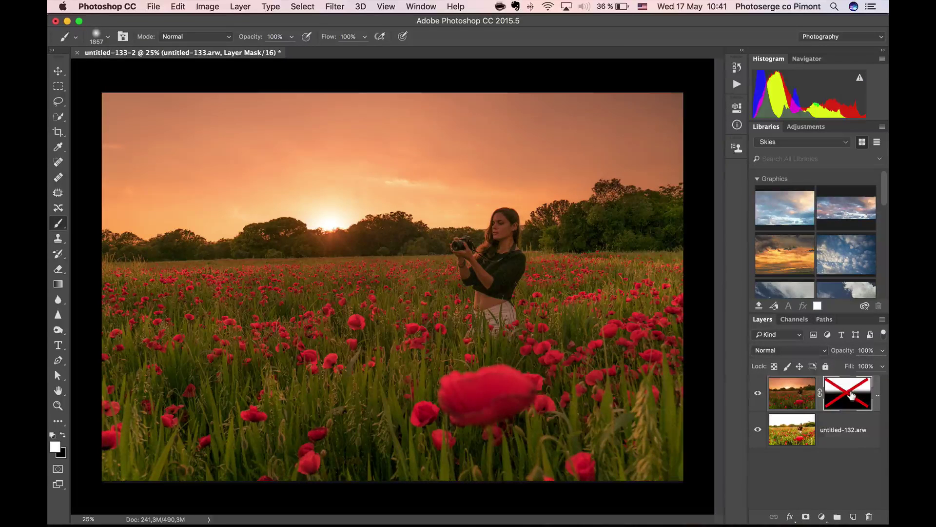
{"action": "right_click", "coordinate": [852, 395]}
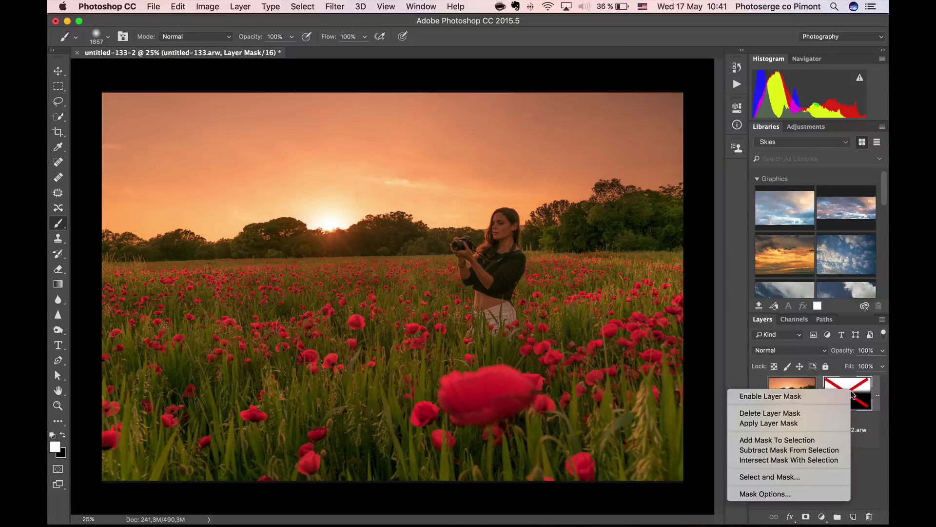
{"action": "left_click", "coordinate": [823, 414]}
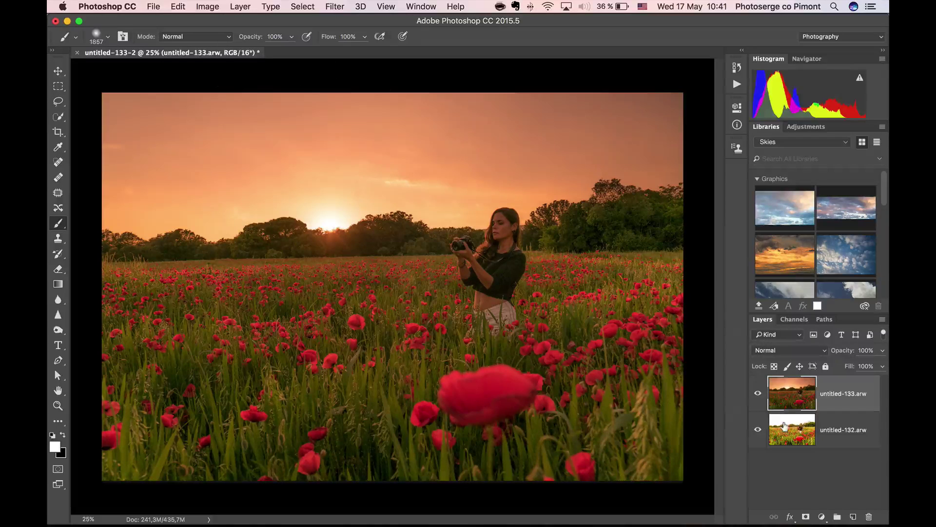
Step: Select both exposure layers and auto-align them with Auto projection
{"action": "left_click", "coordinate": [784, 426], "text": "shift"}
{"action": "left_click", "coordinate": [204, 8]}
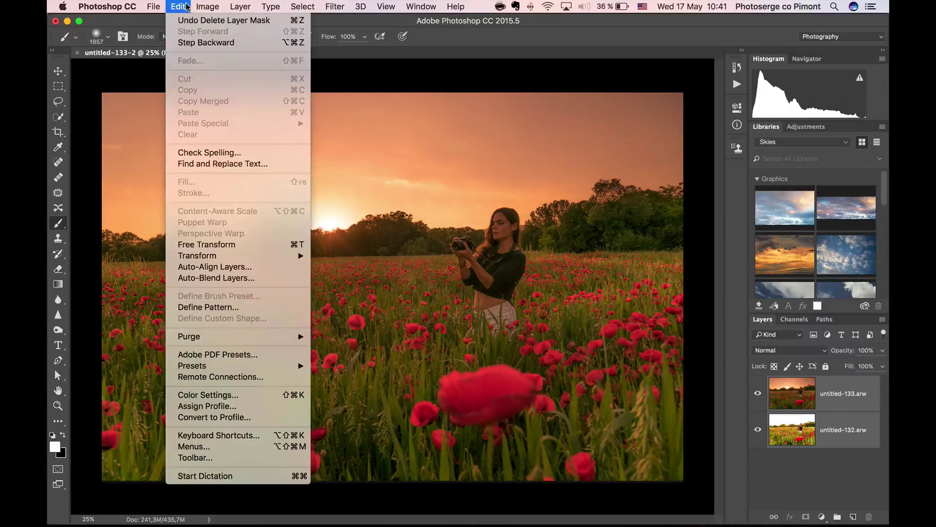
{"action": "mouse_move", "coordinate": [220, 342]}
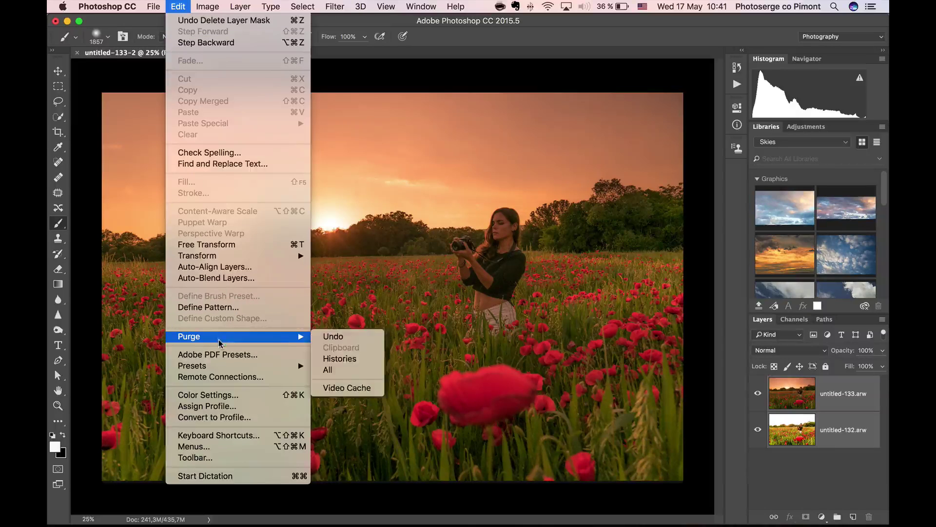
{"action": "left_click", "coordinate": [215, 266]}
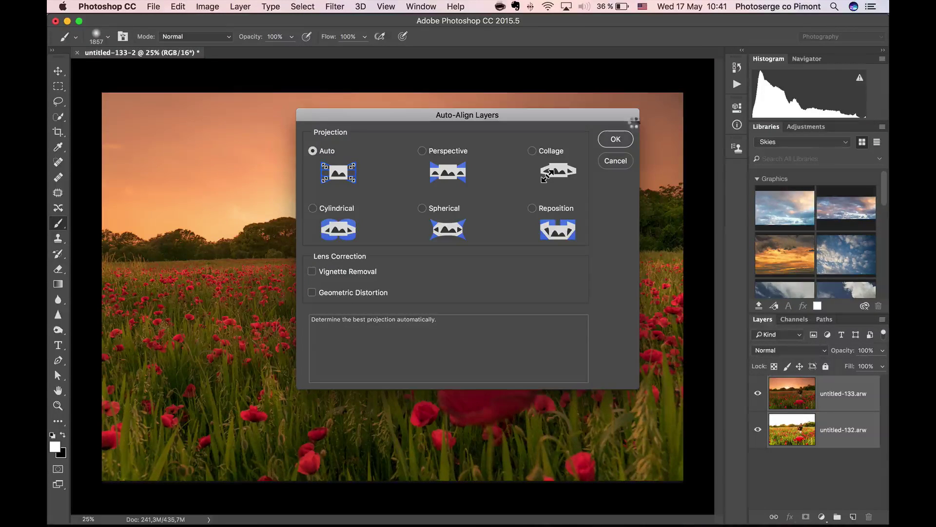
{"action": "key", "text": "Return"}
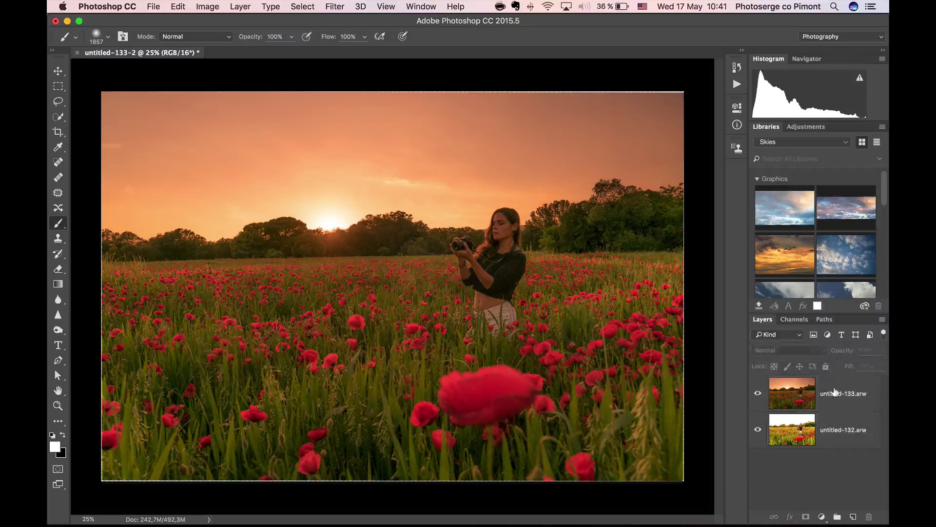
Step: Add a hide-all mask to untitled-133.arw and paint the orange sky in white down to the horizon
{"action": "left_click", "coordinate": [835, 393]}
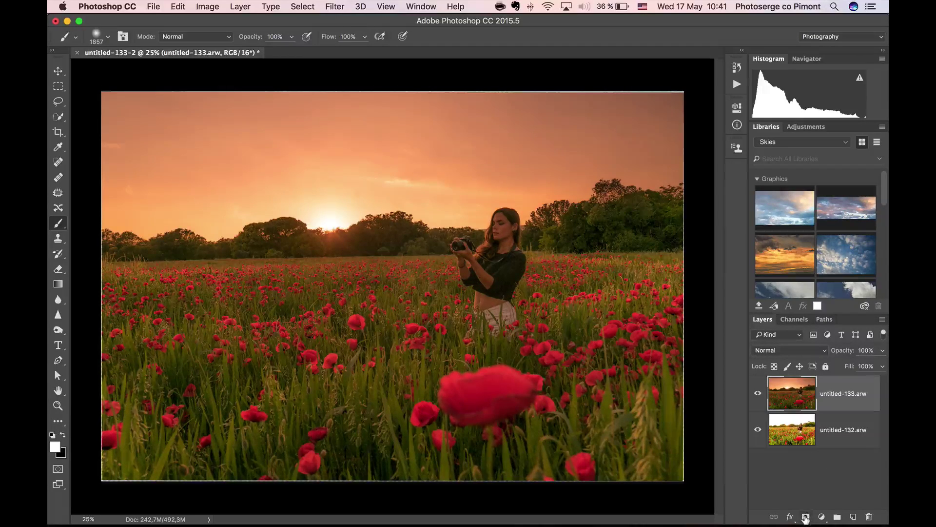
{"action": "left_click", "coordinate": [806, 516], "text": "alt"}
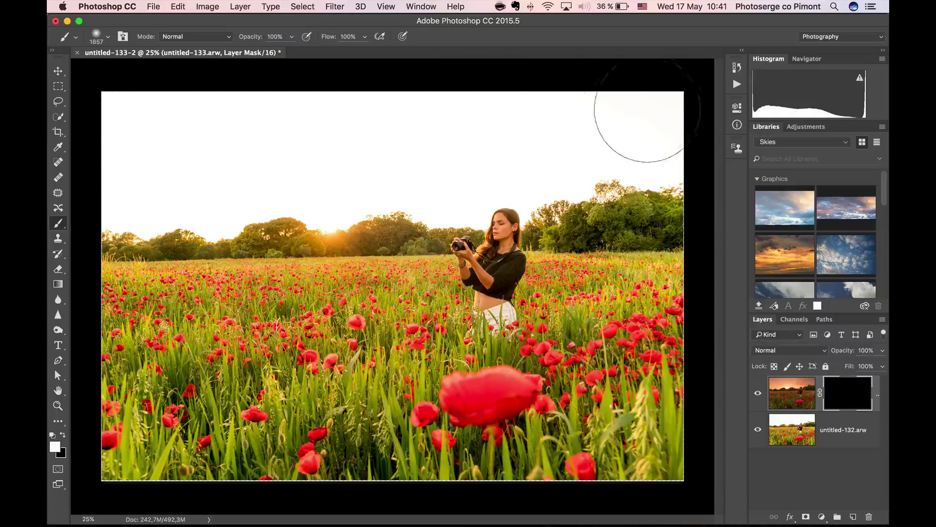
{"action": "mouse_move", "coordinate": [637, 121]}
{"action": "left_mouse_down"}
{"action": "mouse_move", "coordinate": [103, 132]}
{"action": "mouse_move", "coordinate": [100, 149]}
{"action": "mouse_move", "coordinate": [121, 193]}
{"action": "mouse_move", "coordinate": [229, 198]}
{"action": "mouse_move", "coordinate": [596, 183]}
{"action": "mouse_move", "coordinate": [692, 147]}
{"action": "left_mouse_up"}
{"action": "mouse_move", "coordinate": [389, 157]}
{"action": "left_mouse_down"}
{"action": "mouse_move", "coordinate": [131, 214]}
{"action": "mouse_move", "coordinate": [387, 104]}
{"action": "mouse_move", "coordinate": [627, 137]}
{"action": "mouse_move", "coordinate": [205, 210]}
{"action": "mouse_move", "coordinate": [334, 167]}
{"action": "mouse_move", "coordinate": [619, 200]}
{"action": "left_mouse_up"}
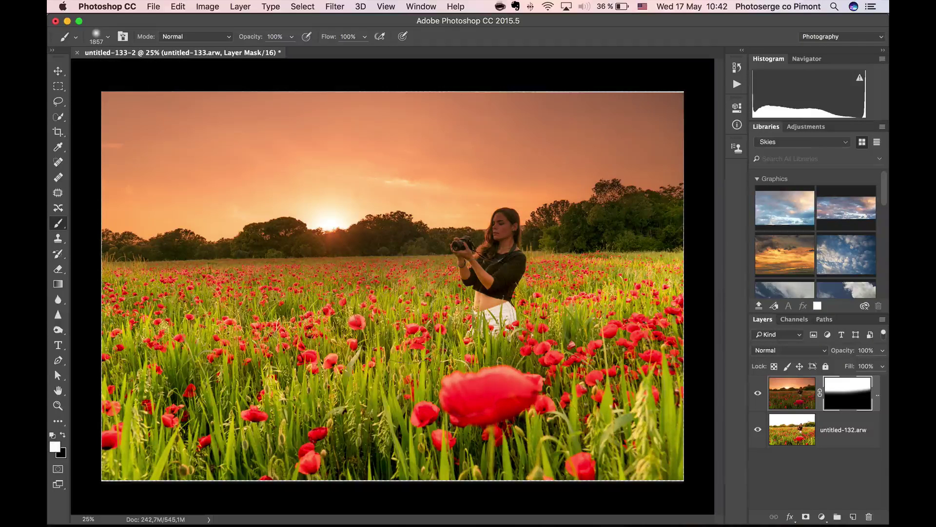
Step: Paint black at about 31% opacity along the tree line, horizon and around the woman's head
{"action": "key", "text": "x"}
{"action": "left_click_drag", "start_coordinate": [251, 43], "coordinate": [221, 44]}
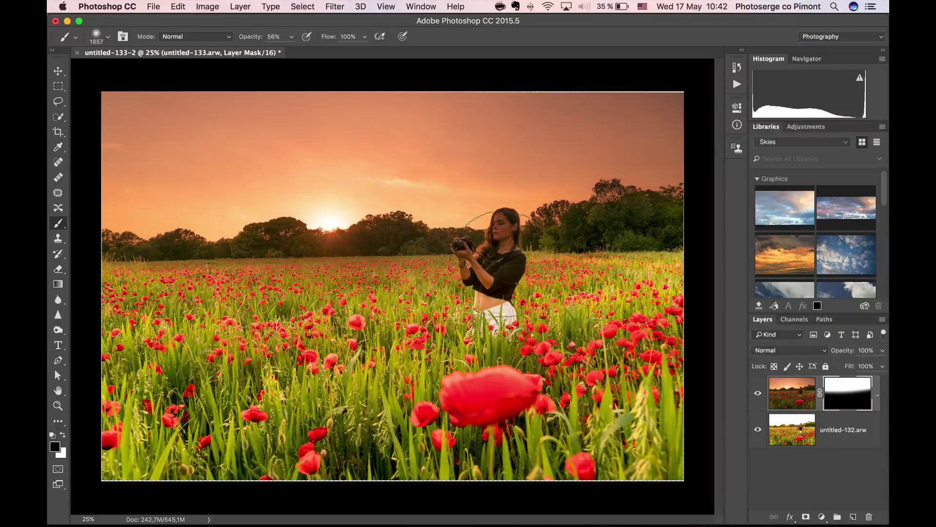
{"action": "left_click_drag", "start_coordinate": [365, 241], "coordinate": [156, 234]}
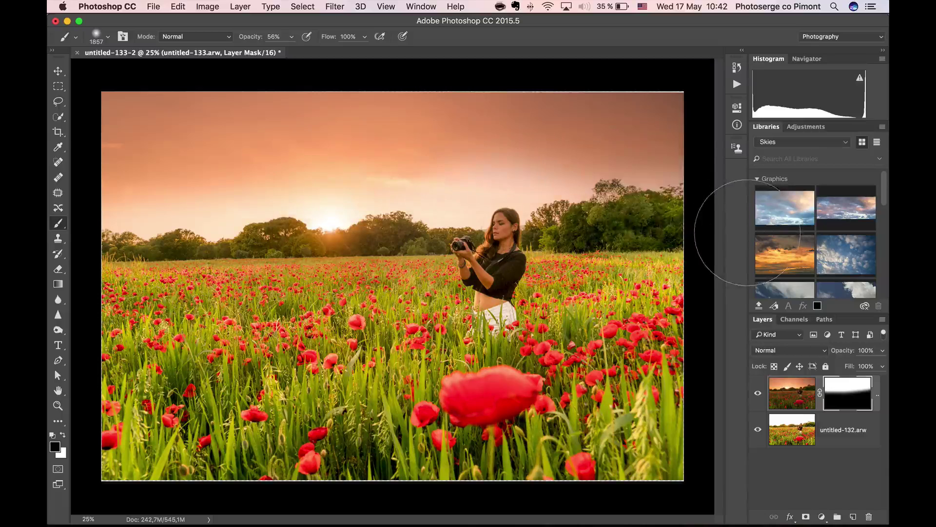
{"action": "mouse_move", "coordinate": [678, 186]}
{"action": "left_mouse_down"}
{"action": "mouse_move", "coordinate": [102, 190]}
{"action": "mouse_move", "coordinate": [122, 183]}
{"action": "mouse_move", "coordinate": [741, 227]}
{"action": "left_mouse_up"}
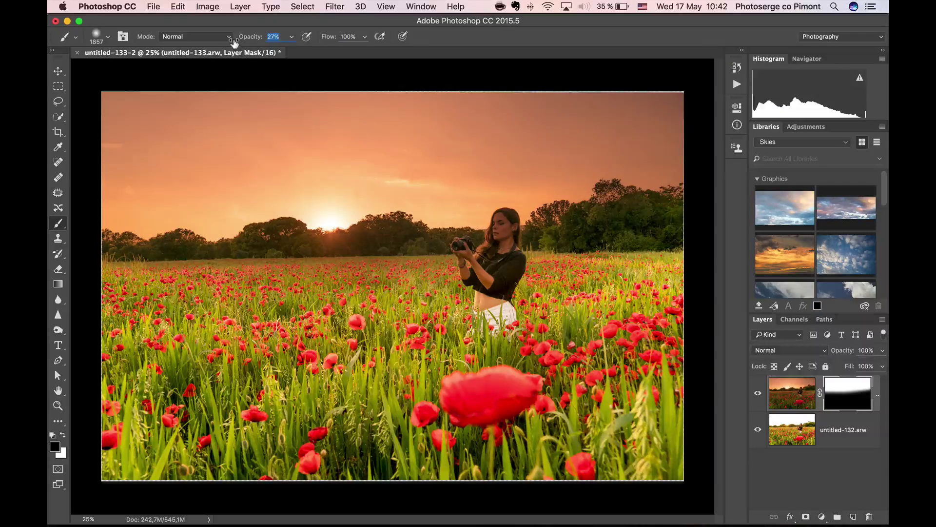
{"action": "mouse_move", "coordinate": [643, 225]}
{"action": "left_mouse_down"}
{"action": "mouse_move", "coordinate": [123, 244]}
{"action": "mouse_move", "coordinate": [671, 220]}
{"action": "mouse_move", "coordinate": [683, 200]}
{"action": "left_mouse_up"}
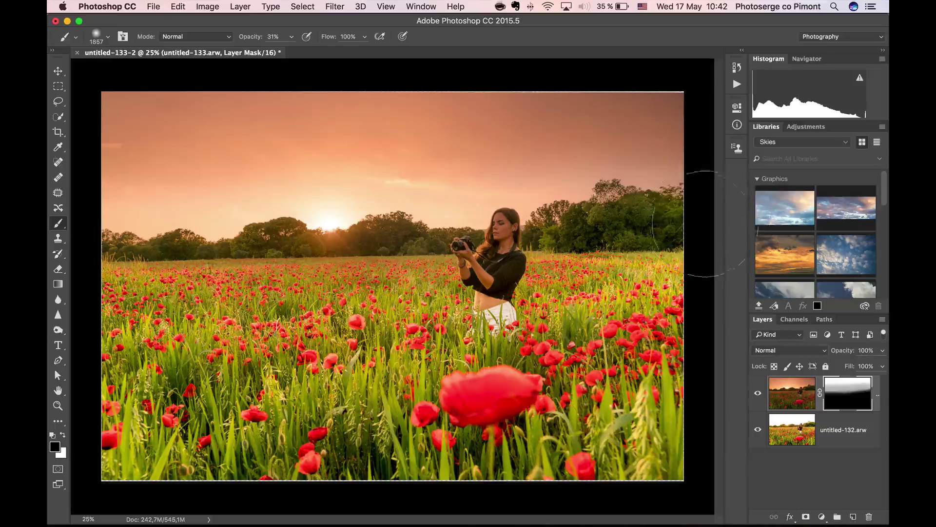
{"action": "left_click", "coordinate": [487, 215]}
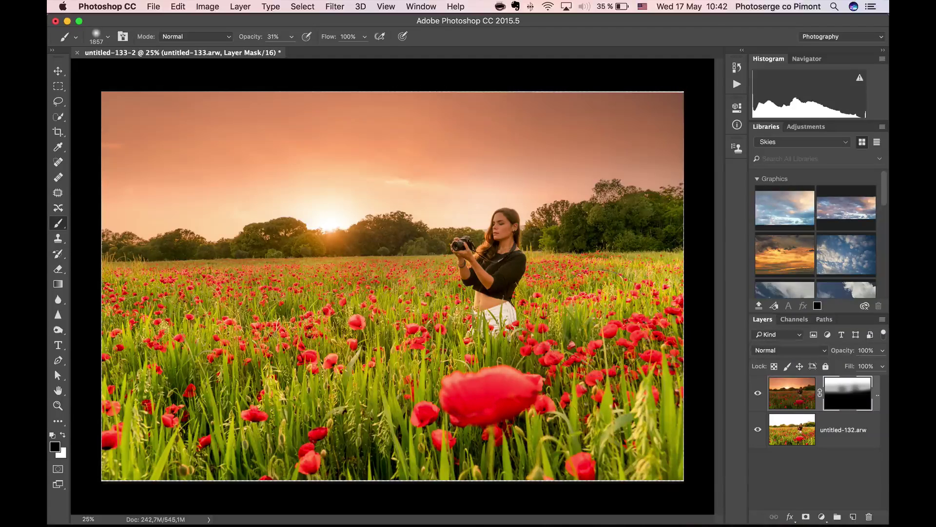
Step: Close the blended image, saving it as untitled-132-Edit.tif, and switch back to Lightroom
{"action": "left_click", "coordinate": [153, 7]}
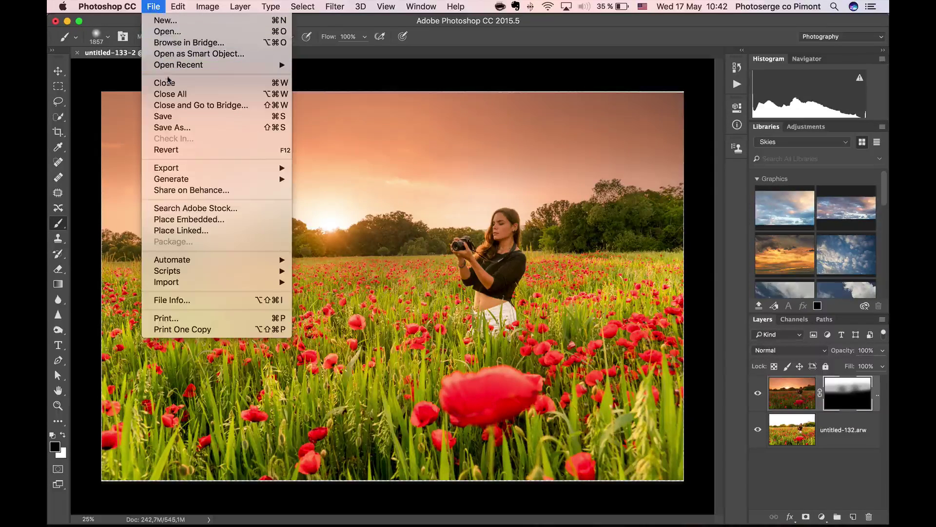
{"action": "left_click", "coordinate": [438, 206]}
{"action": "left_click", "coordinate": [560, 192]}
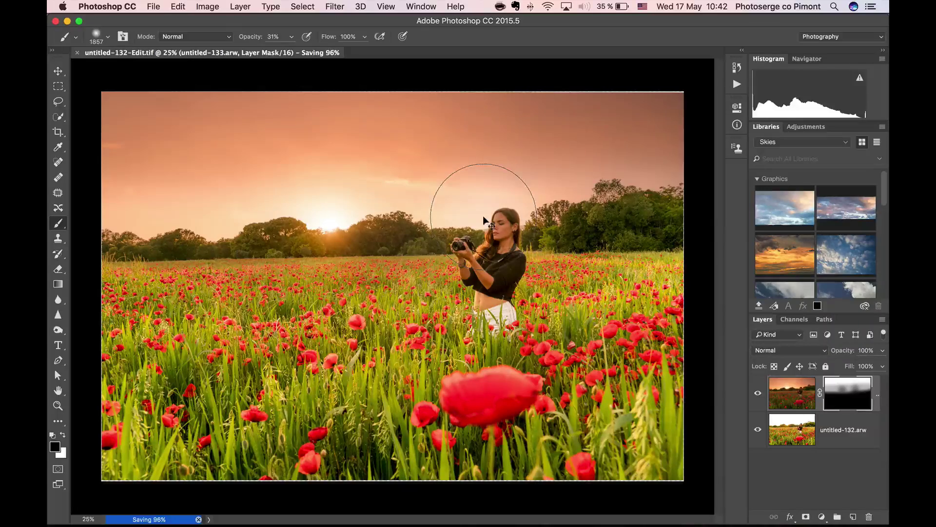
{"action": "key", "text": "super+Tab"}
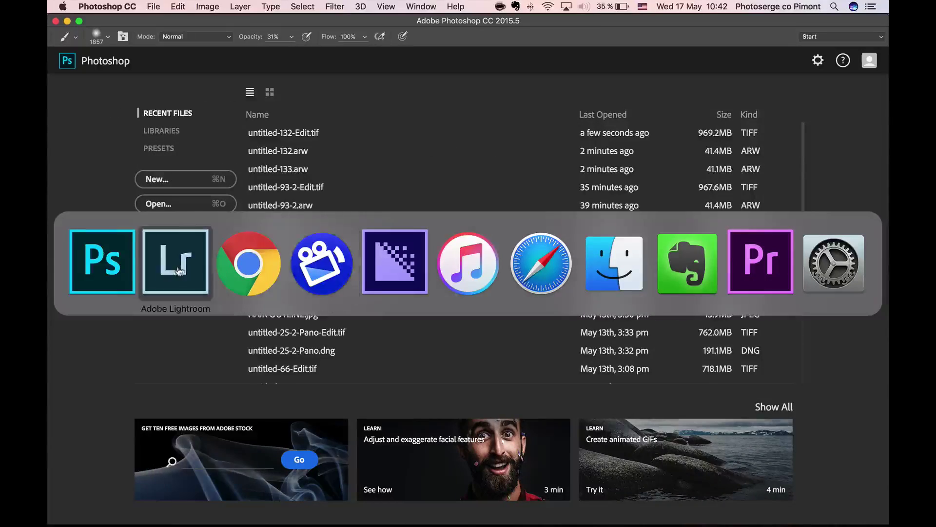
{"action": "left_click", "coordinate": [178, 271]}
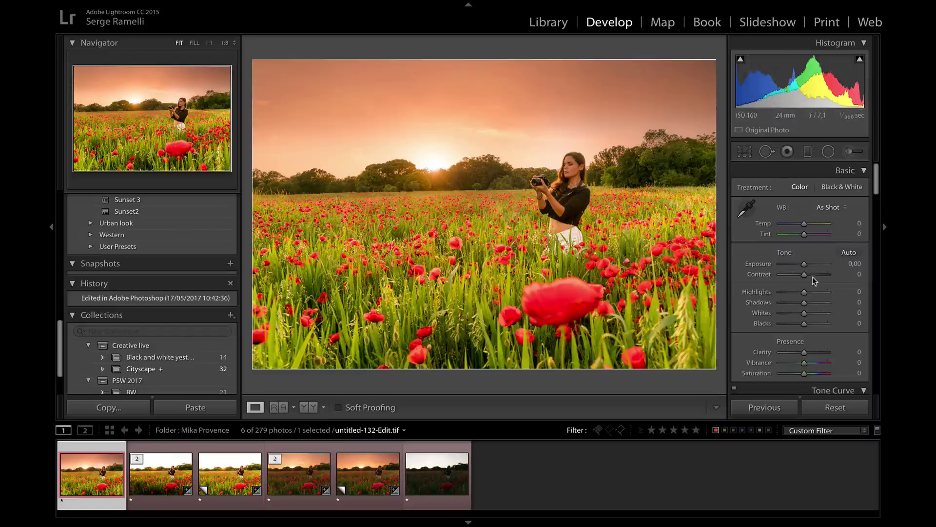
Step: Set Contrast to +38 and add a graduated filter from the bottom poppies at -1,35 exposure
{"action": "left_click_drag", "start_coordinate": [807, 276], "coordinate": [814, 278]}
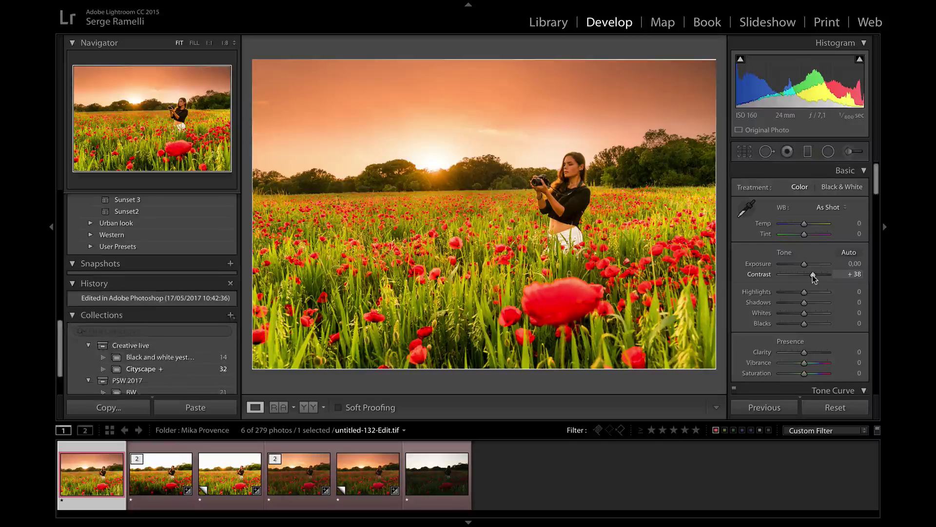
{"action": "left_click", "coordinate": [808, 151]}
{"action": "left_click_drag", "start_coordinate": [433, 310], "coordinate": [442, 178]}
{"action": "left_click", "coordinate": [790, 190]}
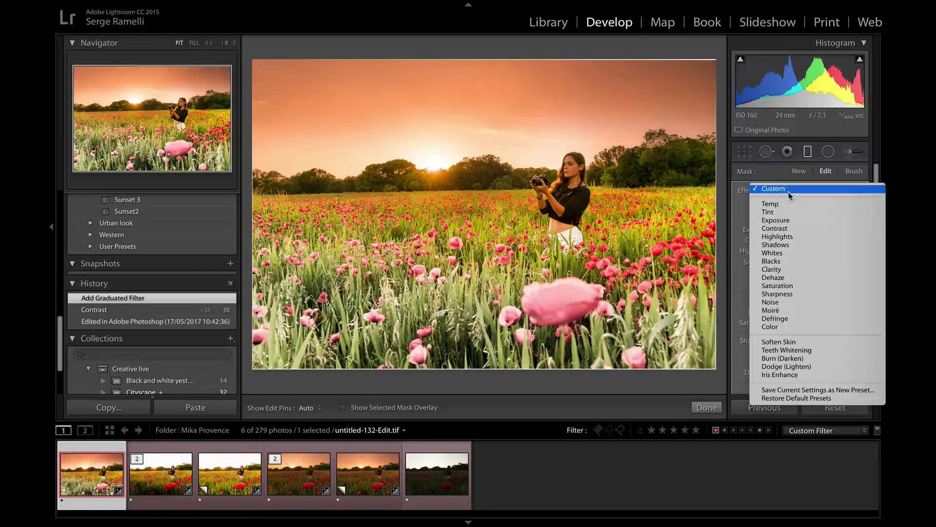
{"action": "left_click", "coordinate": [788, 225]}
{"action": "left_click_drag", "start_coordinate": [812, 230], "coordinate": [794, 233]}
{"action": "left_click", "coordinate": [707, 407]}
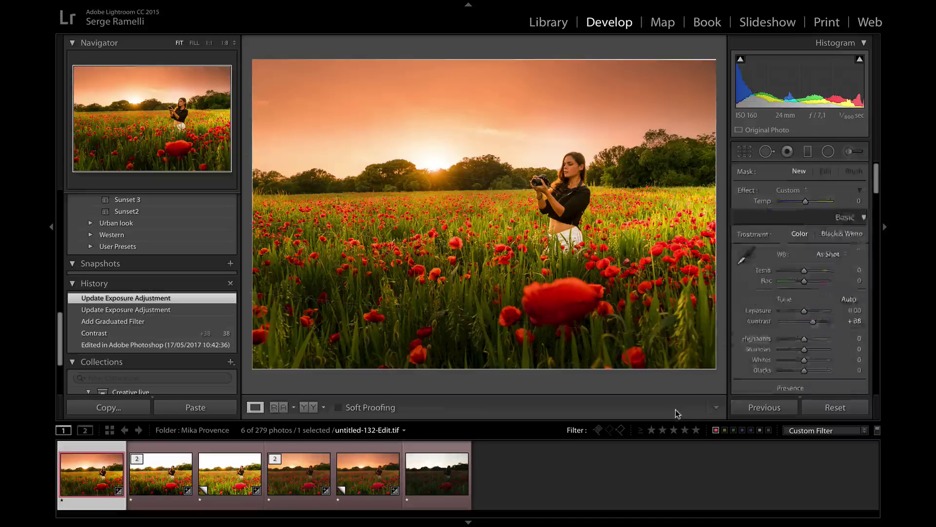
Step: Pull the top, bottom and left crop edges slightly inward and apply the crop
{"action": "left_click", "coordinate": [744, 151]}
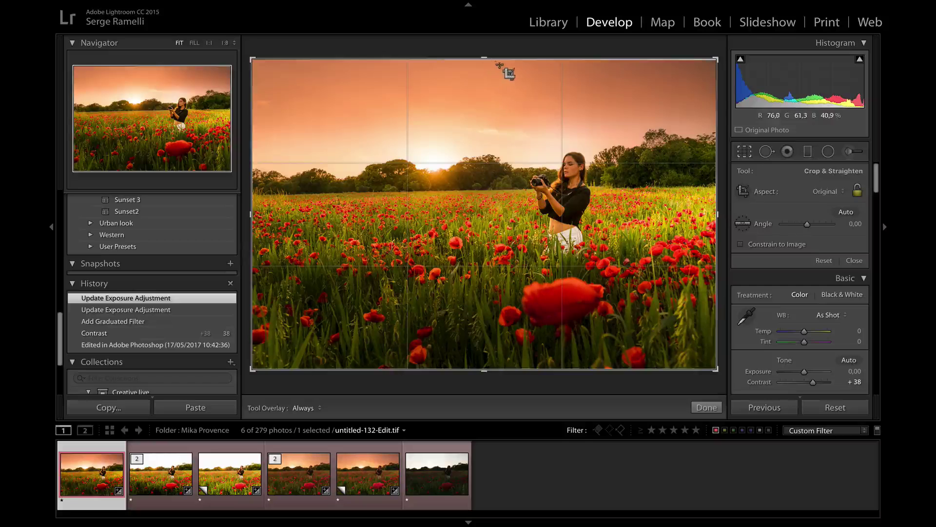
{"action": "left_click_drag", "start_coordinate": [482, 59], "coordinate": [535, 79]}
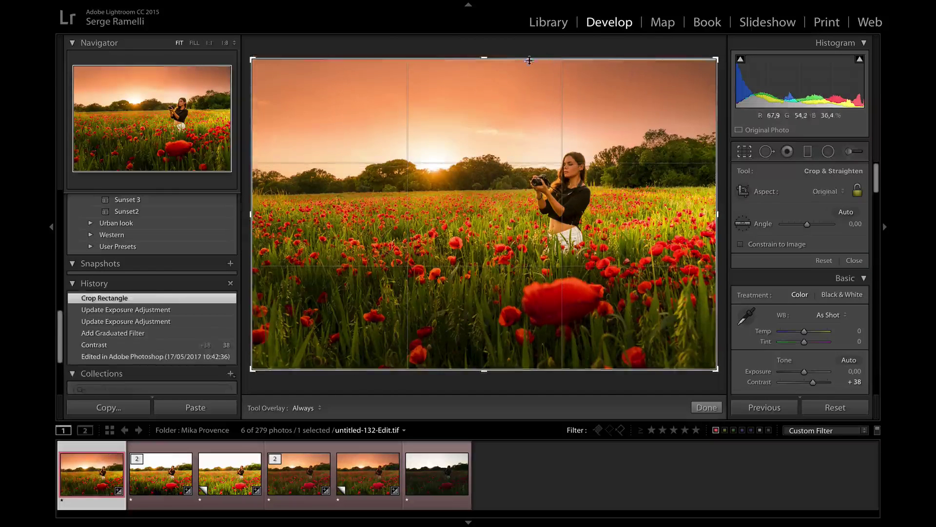
{"action": "left_click_drag", "start_coordinate": [484, 59], "coordinate": [484, 62]}
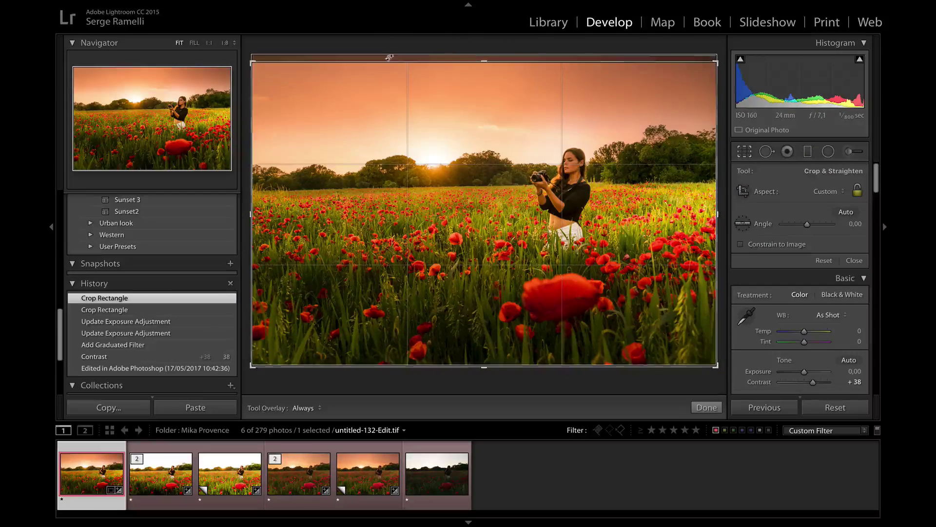
{"action": "left_click_drag", "start_coordinate": [472, 372], "coordinate": [484, 360]}
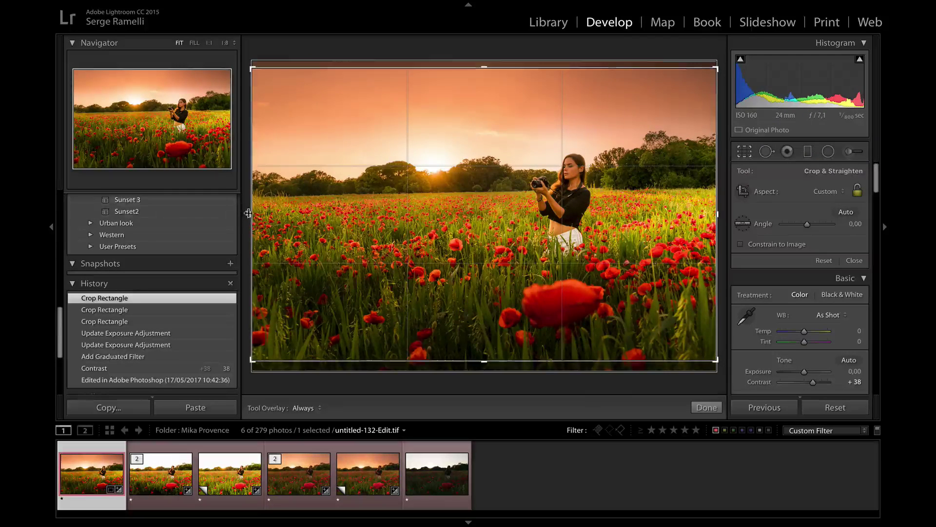
{"action": "left_click_drag", "start_coordinate": [252, 214], "coordinate": [264, 212]}
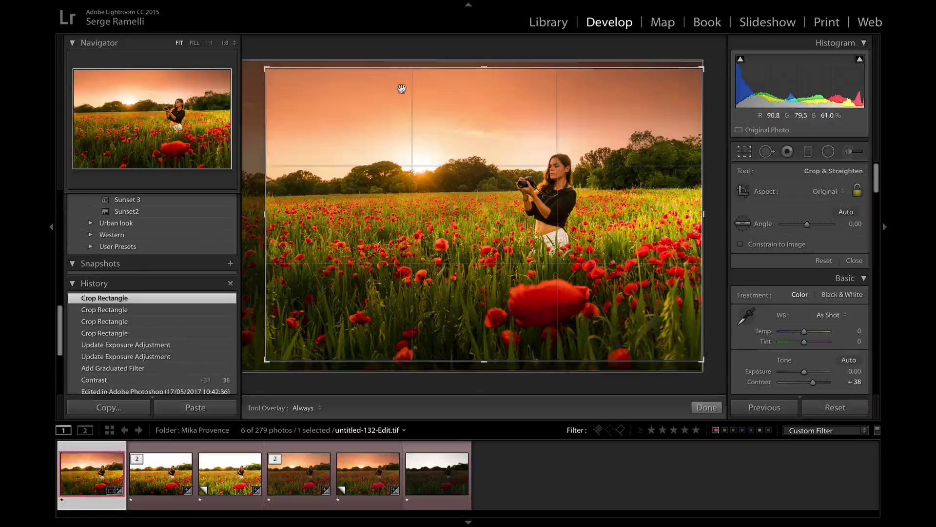
{"action": "left_click_drag", "start_coordinate": [484, 68], "coordinate": [483, 73]}
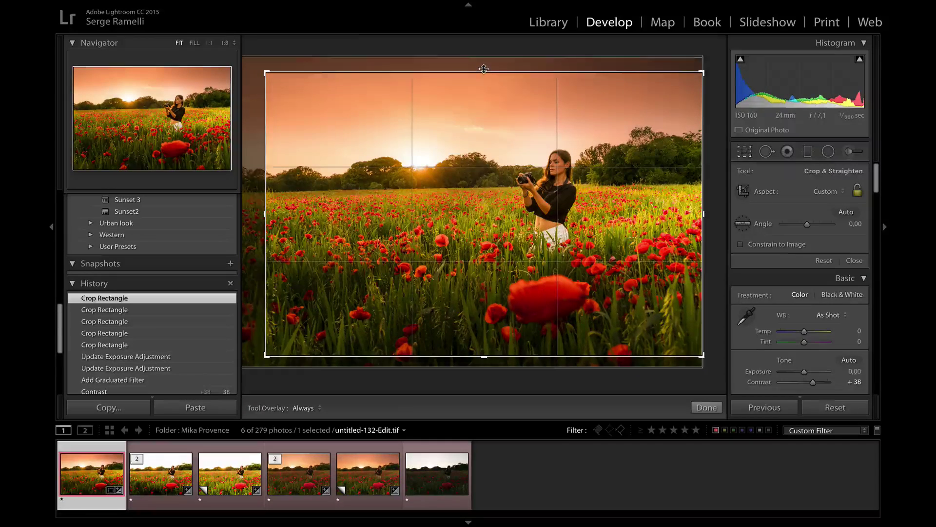
{"action": "key", "text": "r"}
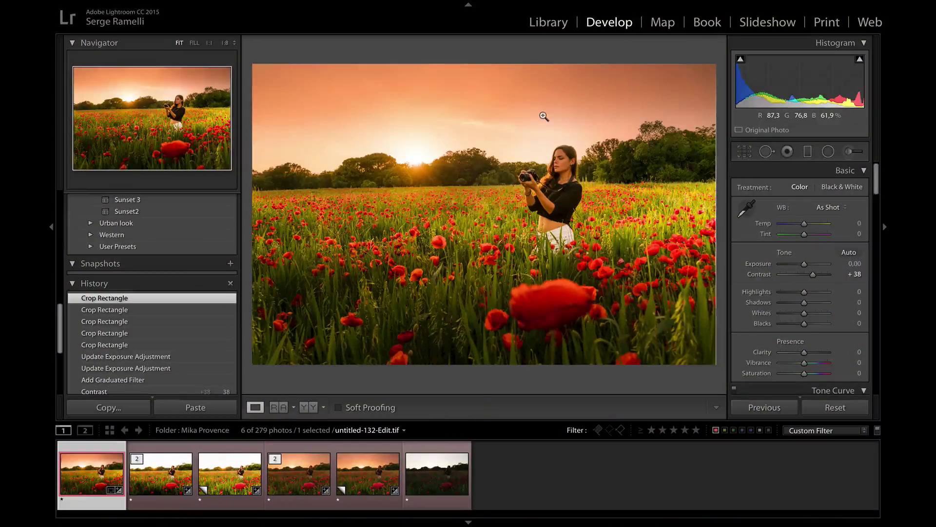
Step: Switch to Chrome on the PhotoSerge Photoshop for Photographers page and scroll through the before-and-after examples
{"action": "key", "text": "super+Tab"}
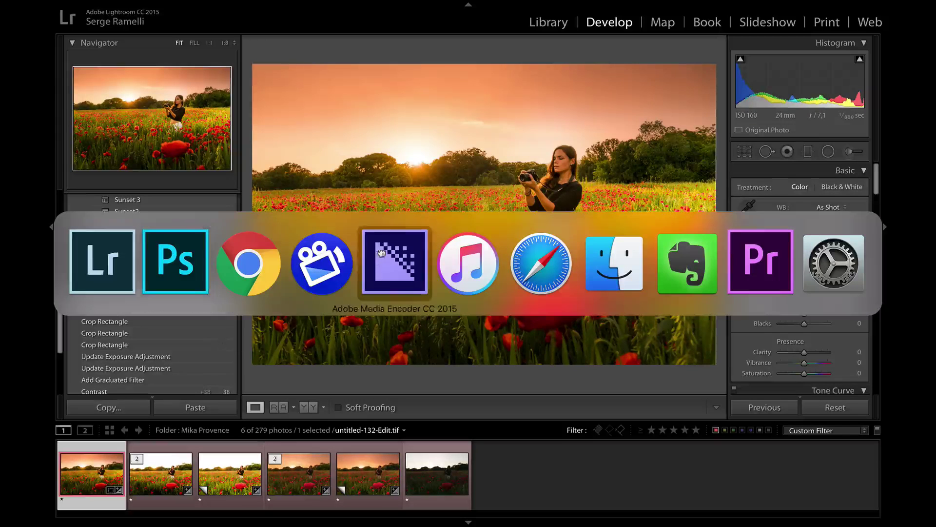
{"action": "left_click", "coordinate": [469, 277]}
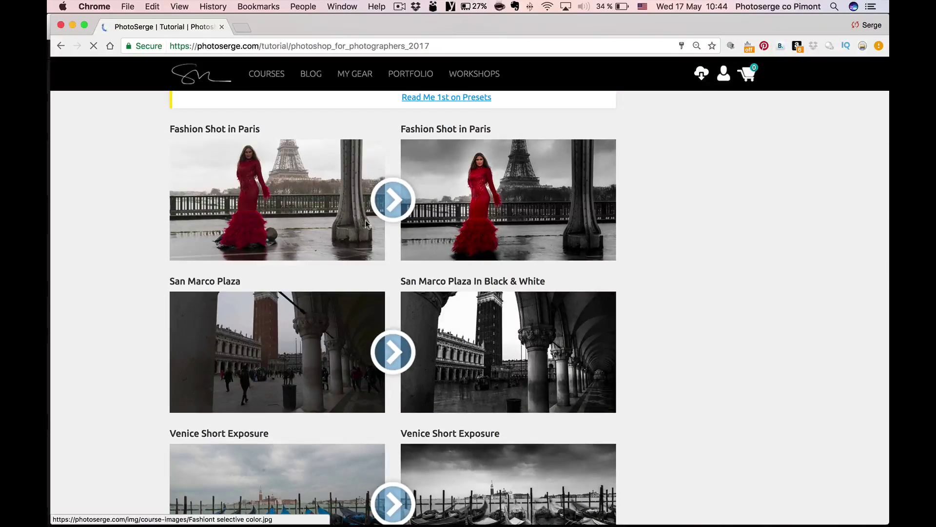
{"action": "scroll", "coordinate": [369, 226], "scroll_direction": "down", "scroll_amount": 2}
{"action": "scroll", "coordinate": [369, 226], "scroll_direction": "down", "scroll_amount": 5}
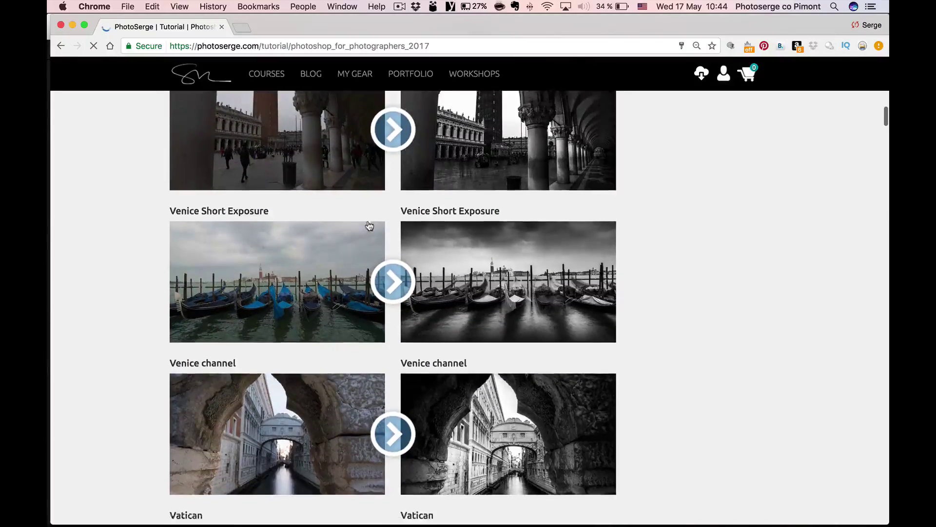
{"action": "scroll", "coordinate": [370, 226], "scroll_direction": "down", "scroll_amount": 6}
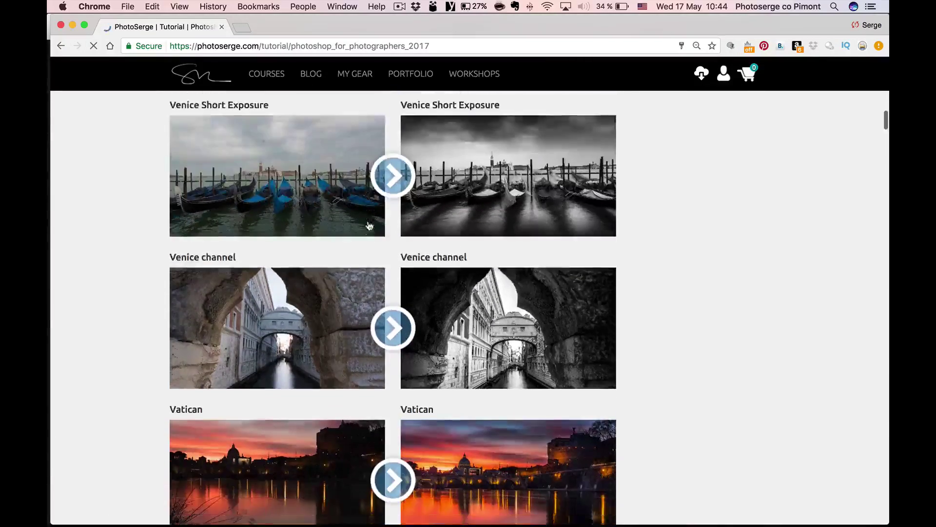
{"action": "scroll", "coordinate": [370, 225], "scroll_direction": "down", "scroll_amount": 1}
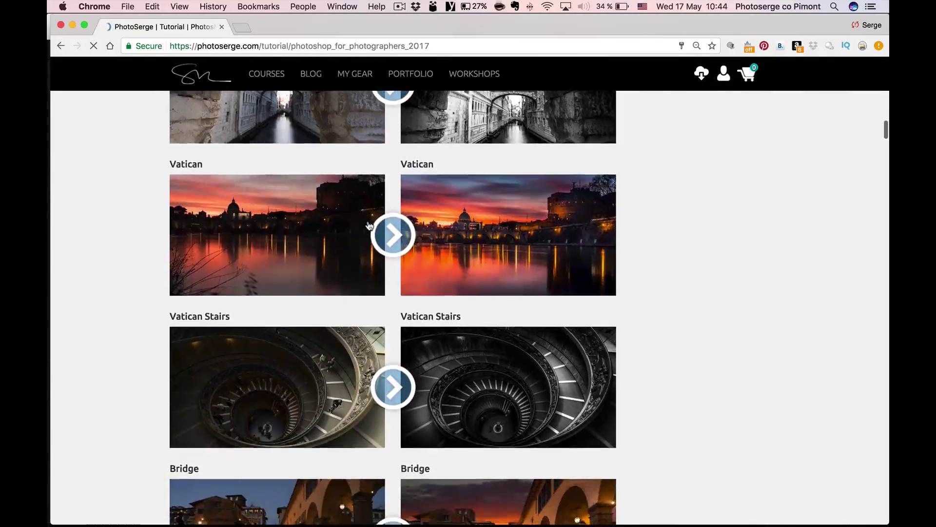
{"action": "scroll", "coordinate": [369, 226], "scroll_direction": "down", "scroll_amount": 7}
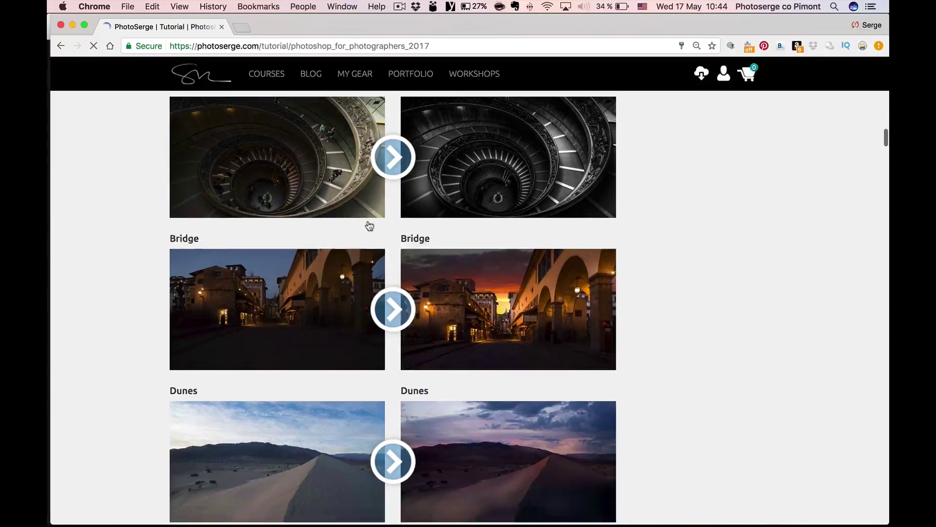
{"action": "scroll", "coordinate": [369, 226], "scroll_direction": "down", "scroll_amount": 1}
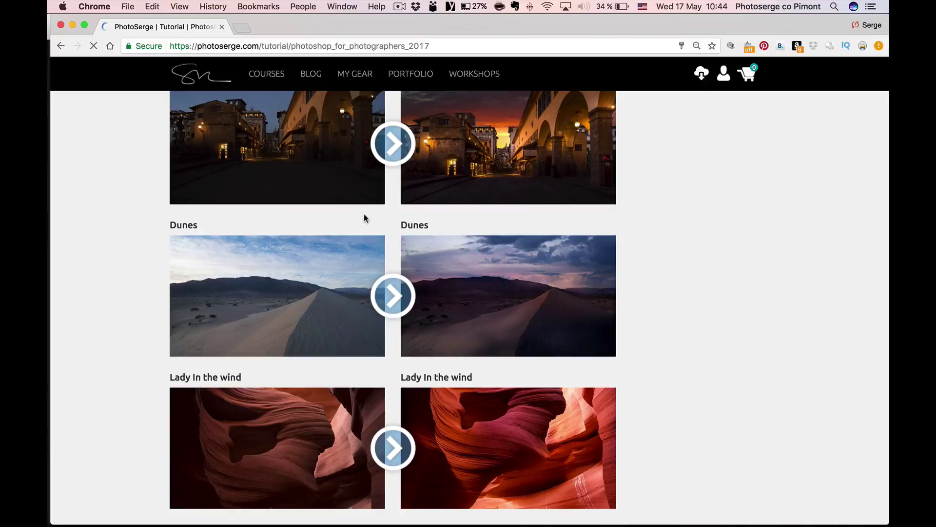
Step: Keep scrolling down to the Chapter 1 Camera Raw basics lesson list
{"action": "scroll", "coordinate": [369, 231], "scroll_direction": "down", "scroll_amount": 7}
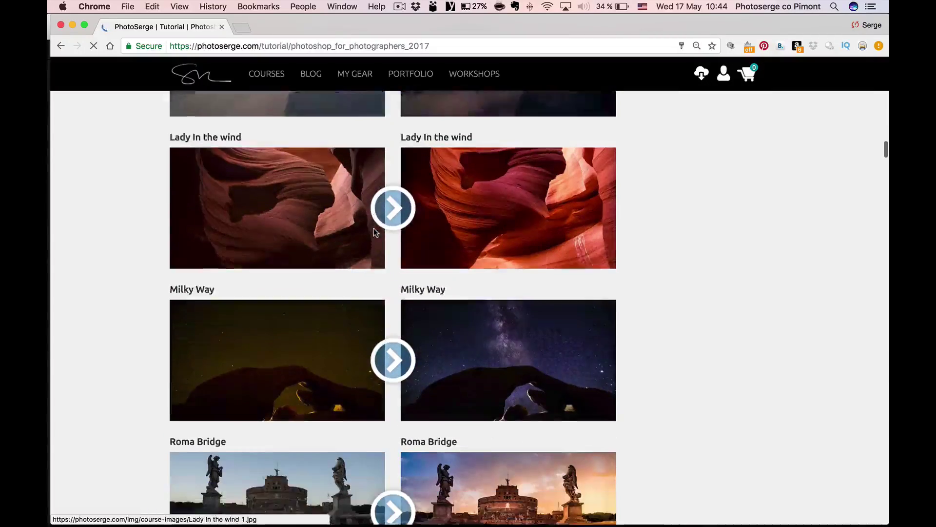
{"action": "scroll", "coordinate": [374, 233], "scroll_direction": "down", "scroll_amount": 5}
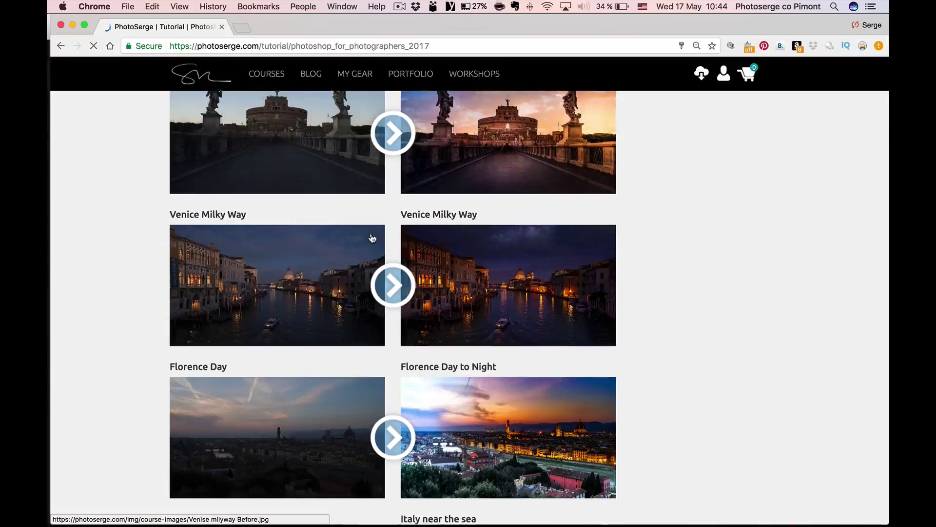
{"action": "scroll", "coordinate": [373, 238], "scroll_direction": "down", "scroll_amount": 3}
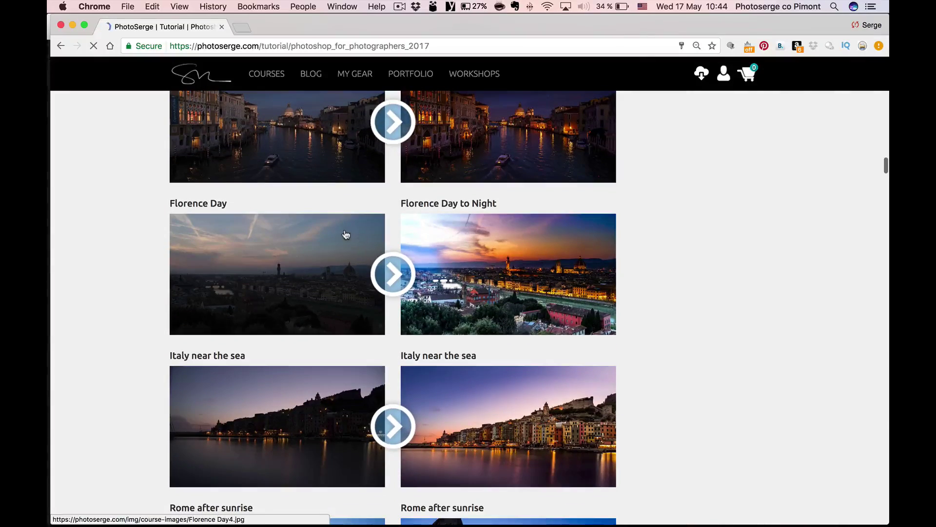
{"action": "scroll", "coordinate": [346, 234], "scroll_direction": "down", "scroll_amount": 7}
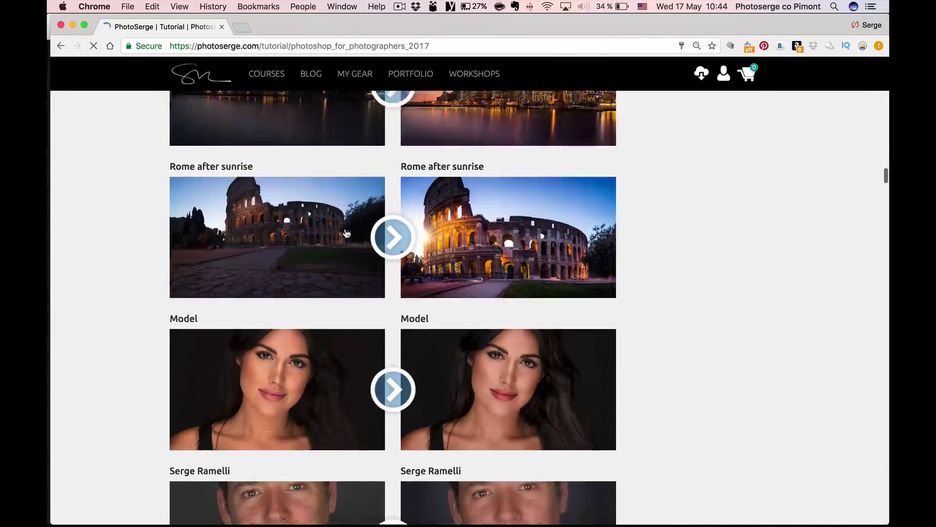
{"action": "scroll", "coordinate": [346, 233], "scroll_direction": "down", "scroll_amount": 5}
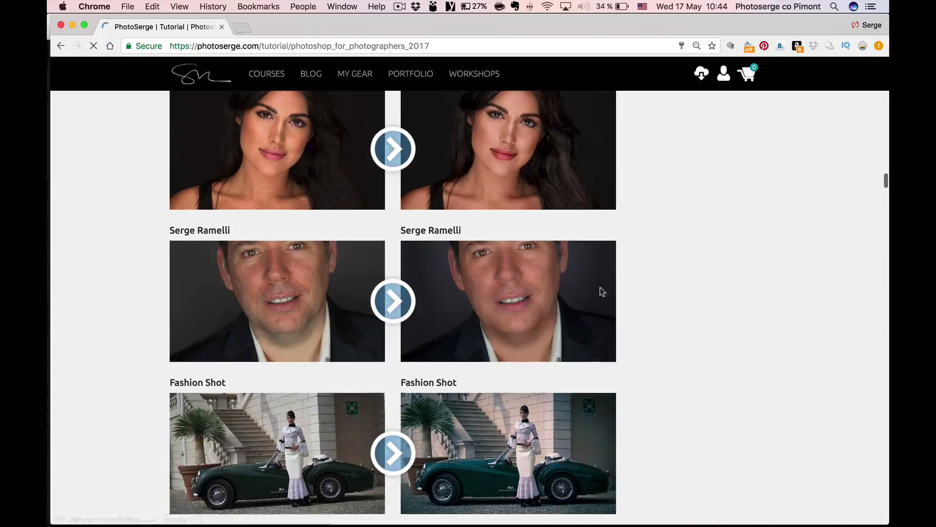
{"action": "scroll", "coordinate": [496, 288], "scroll_direction": "down", "scroll_amount": 4}
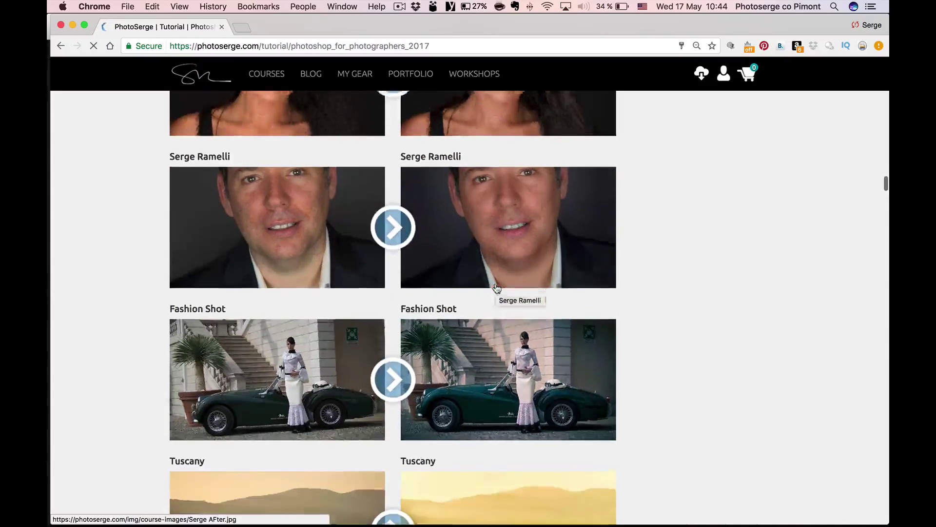
{"action": "scroll", "coordinate": [496, 286], "scroll_direction": "down", "scroll_amount": 6}
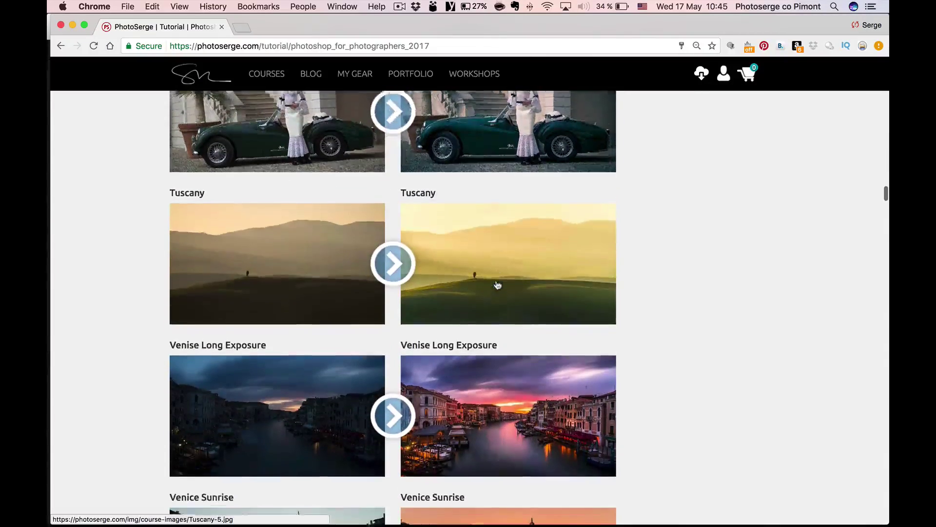
{"action": "scroll", "coordinate": [498, 286], "scroll_direction": "down", "scroll_amount": 15}
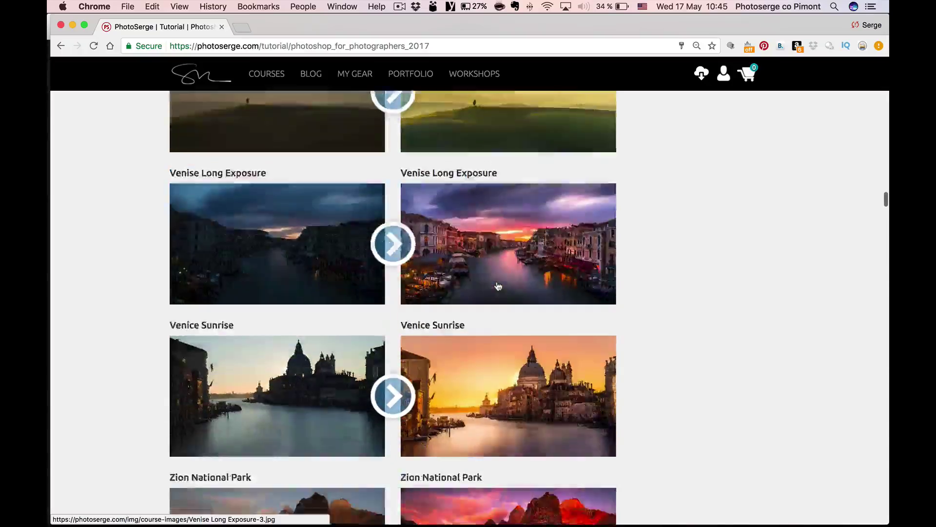
{"action": "scroll", "coordinate": [498, 285], "scroll_direction": "down", "scroll_amount": 14}
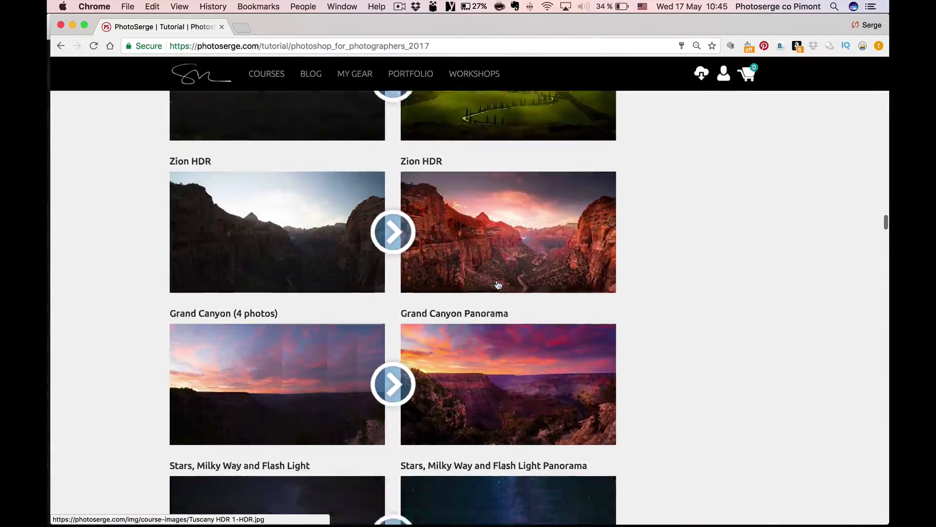
Step: Scroll the lesson list down to the Venice and Tuscany lessons, Lessons 19–22
{"action": "scroll", "coordinate": [497, 285], "scroll_direction": "down", "scroll_amount": 8}
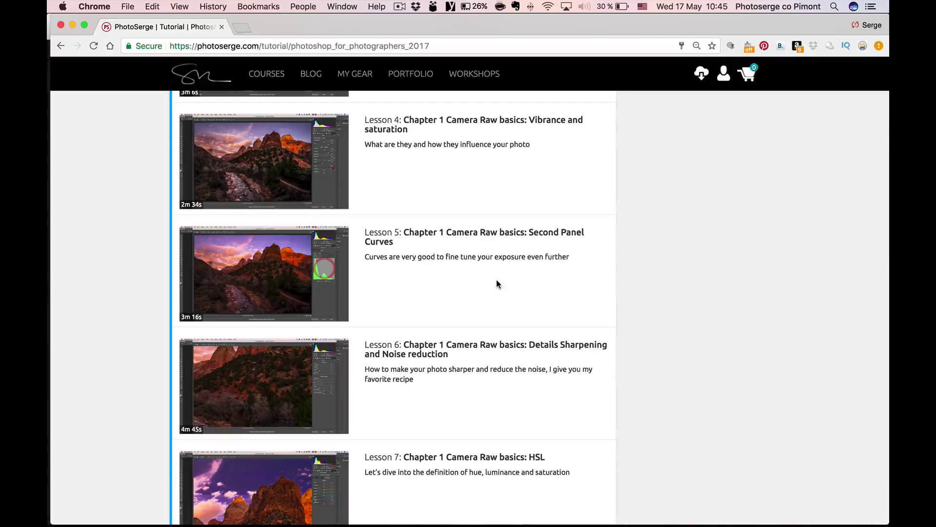
{"action": "scroll", "coordinate": [498, 284], "scroll_direction": "down", "scroll_amount": 7}
{"action": "scroll", "coordinate": [498, 284], "scroll_direction": "down", "scroll_amount": 15}
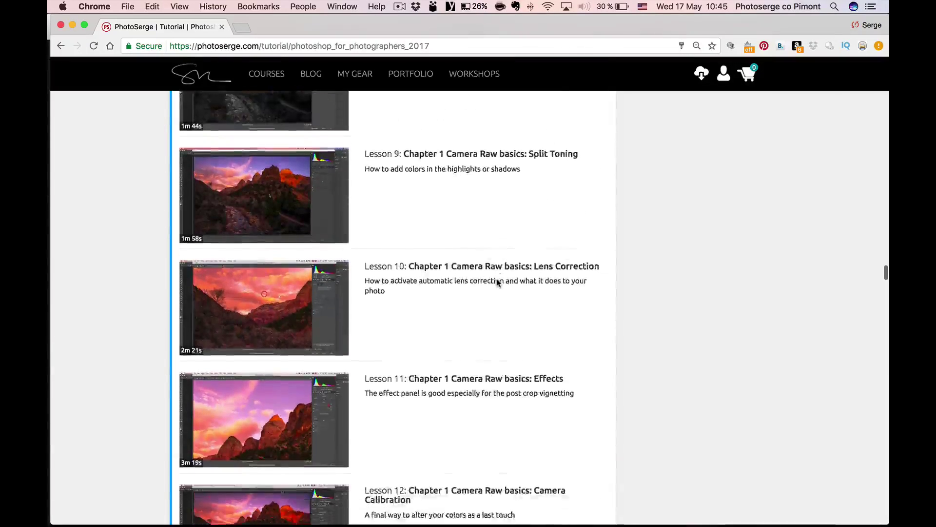
{"action": "scroll", "coordinate": [497, 283], "scroll_direction": "down", "scroll_amount": 1}
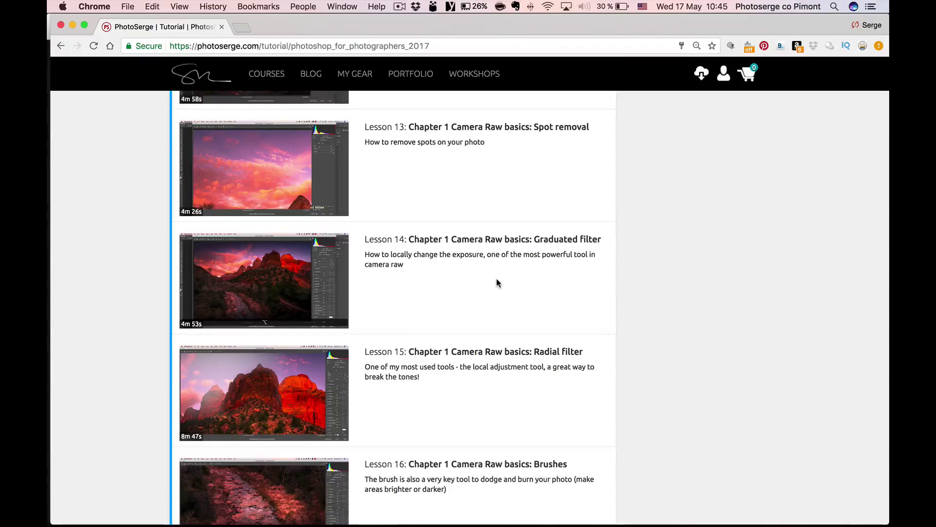
{"action": "scroll", "coordinate": [498, 283], "scroll_direction": "down", "scroll_amount": 5}
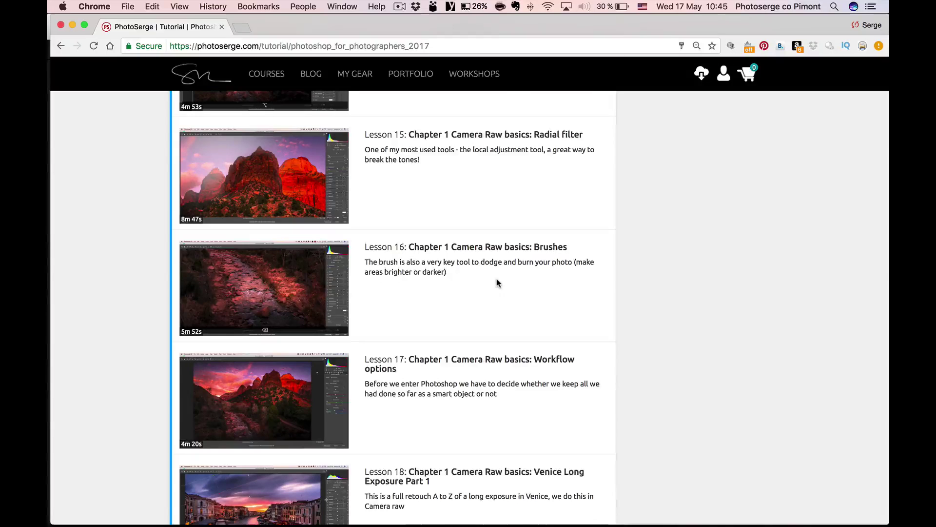
{"action": "scroll", "coordinate": [497, 285], "scroll_direction": "down", "scroll_amount": 10}
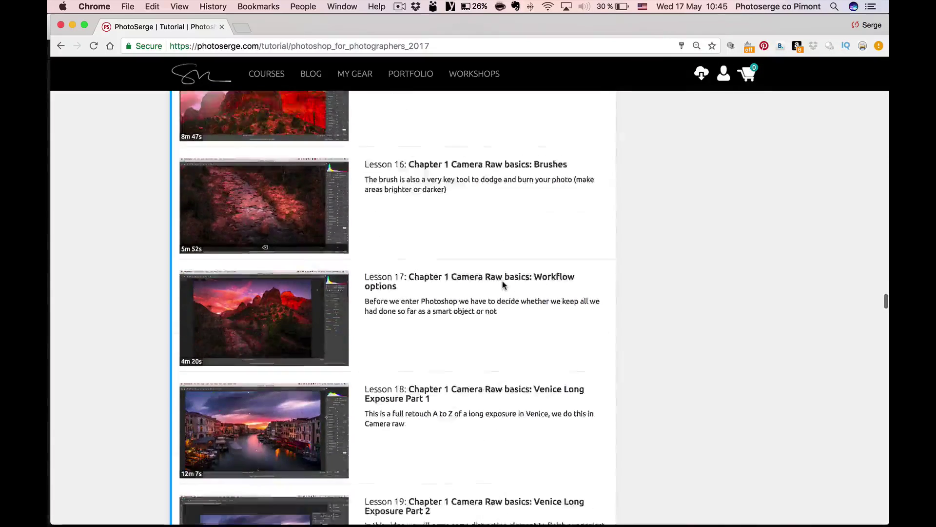